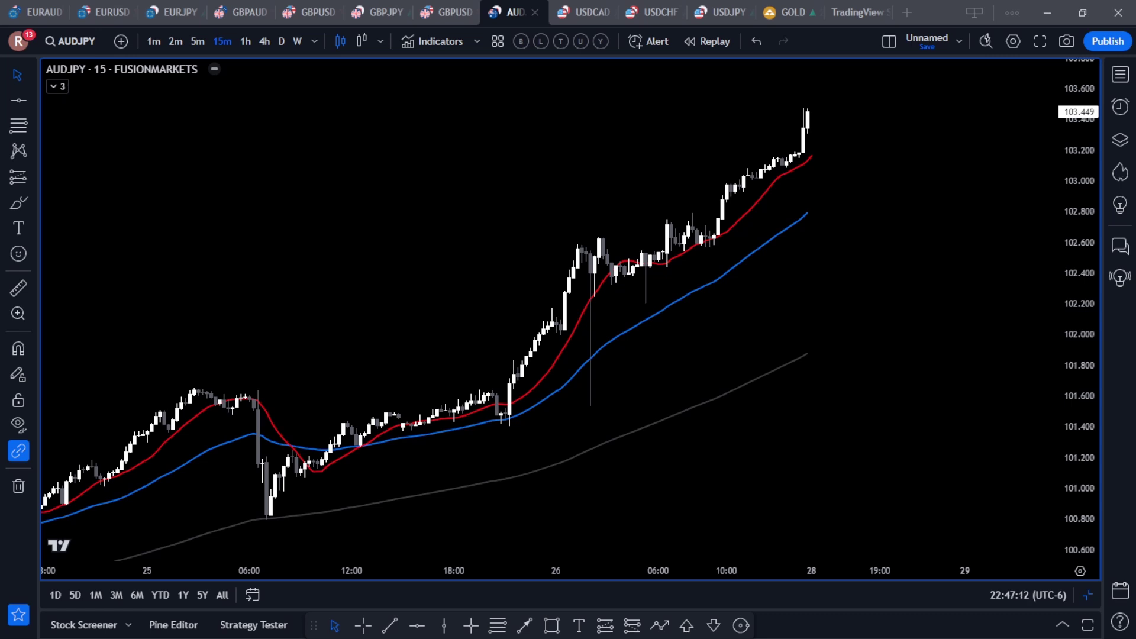
# Search the technical indicators for 'moving average' and close the list without adding one
pyautogui.click(438, 42)
pyautogui.click(335, 275)
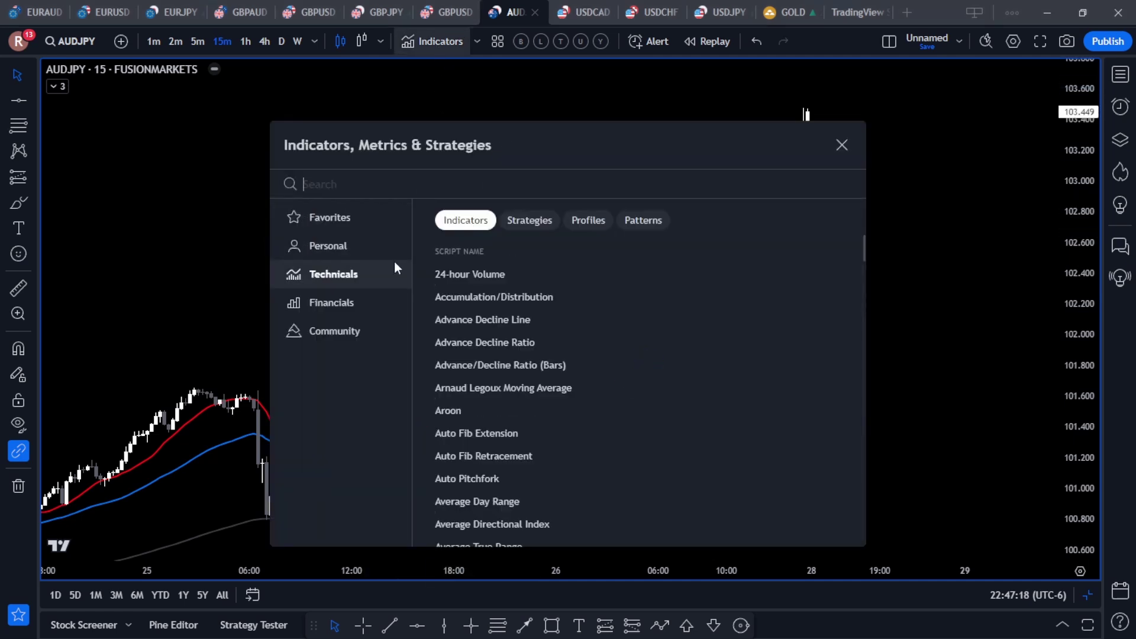
pyautogui.click(481, 186)
pyautogui.write('moving average')
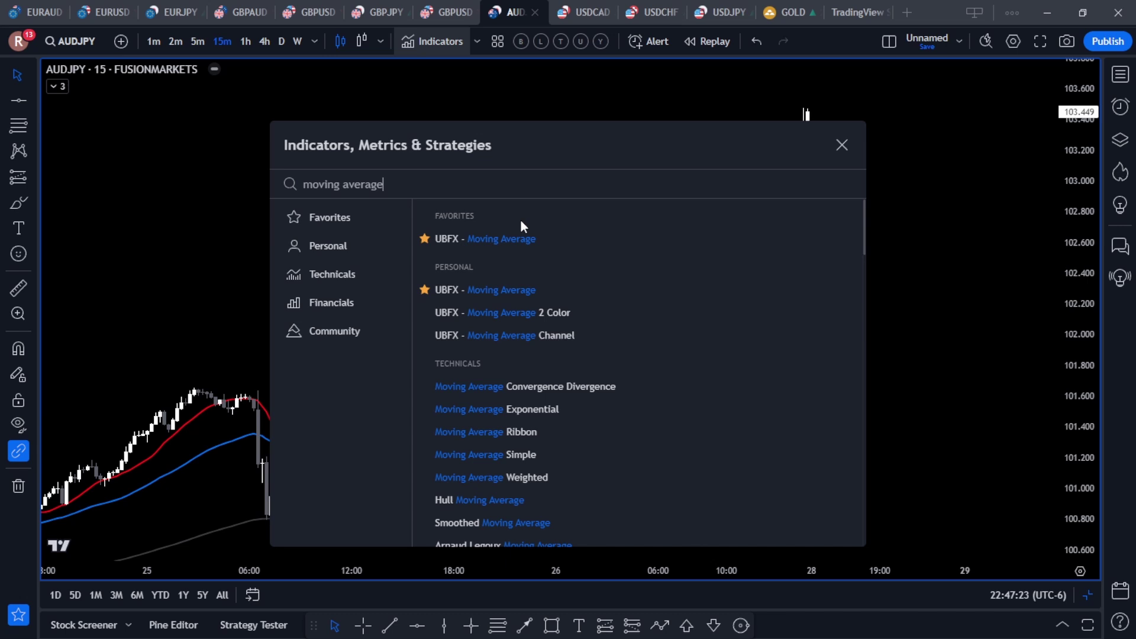
pyautogui.scroll(-1, 597, 273)
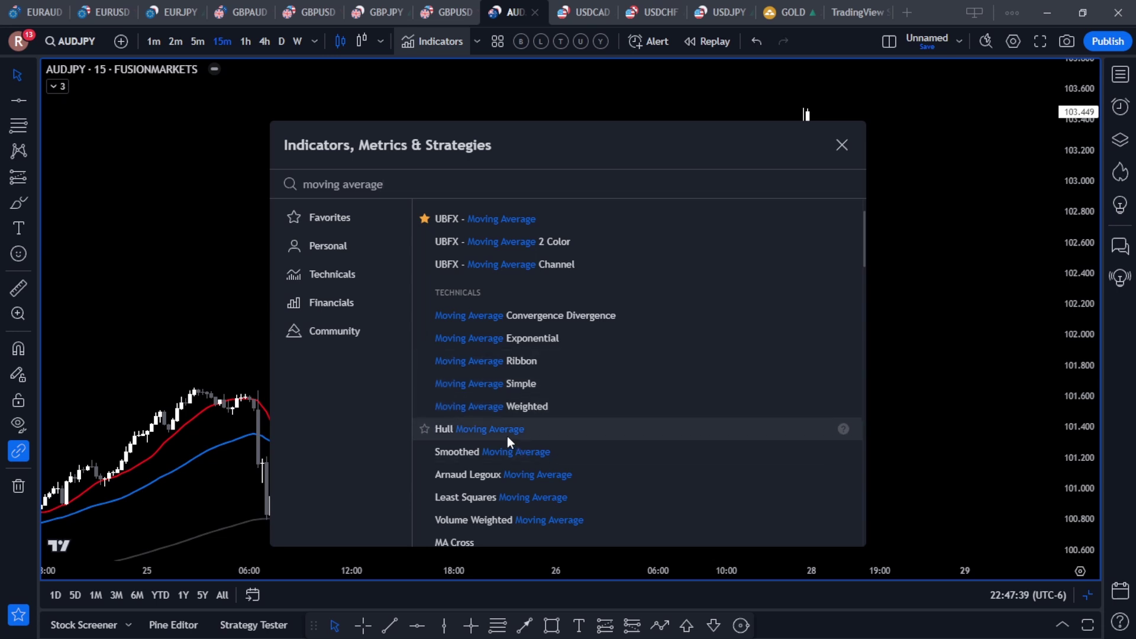
pyautogui.click(842, 144)
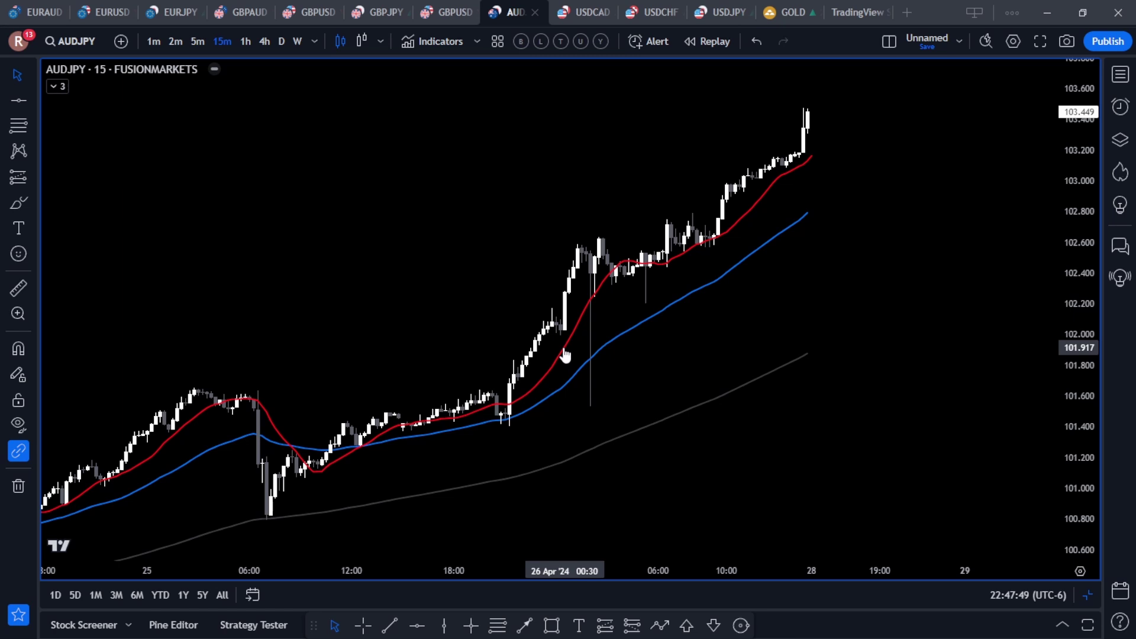
# Try the red UBFX moving average as EMA, then HMA, then set it back to SMA
pyautogui.doubleClick(564, 354)
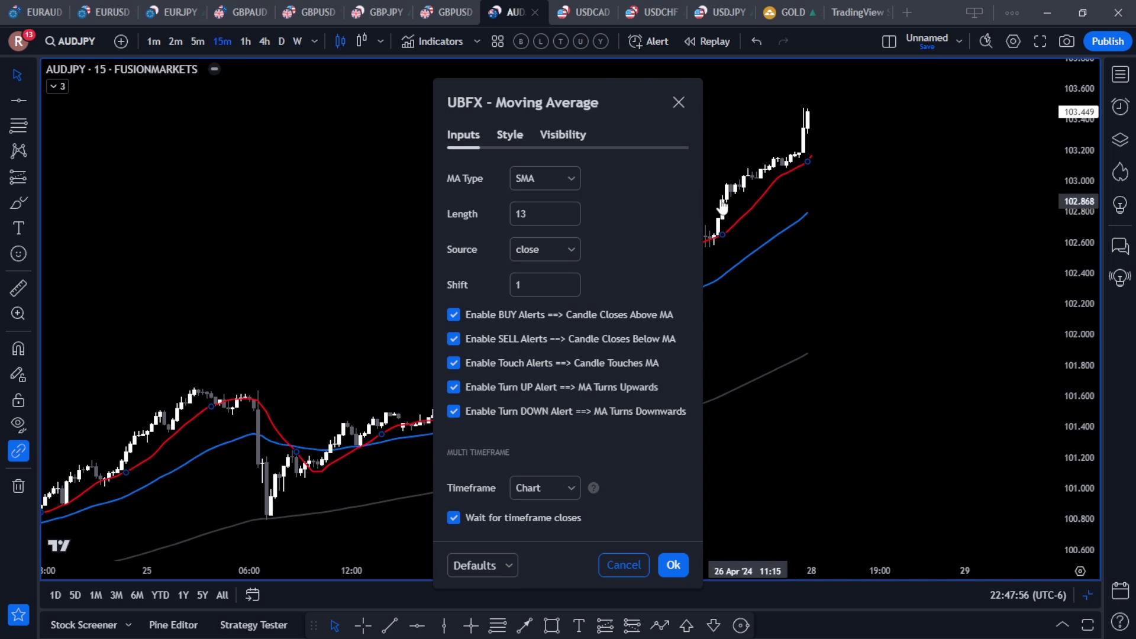
pyautogui.click(544, 176)
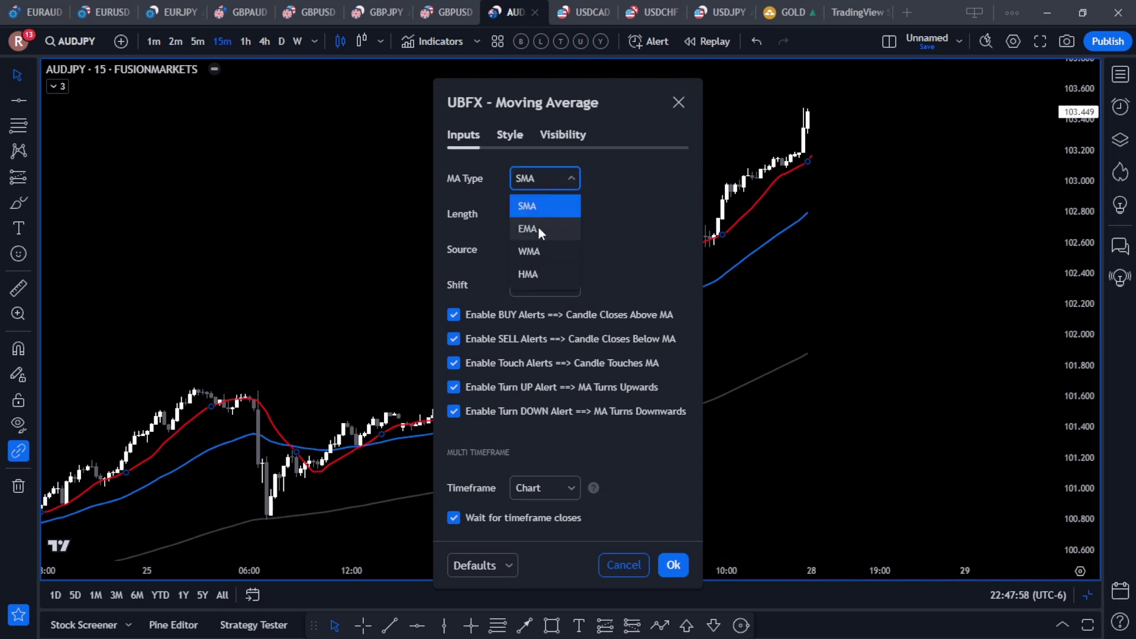
pyautogui.click(538, 226)
pyautogui.click(541, 181)
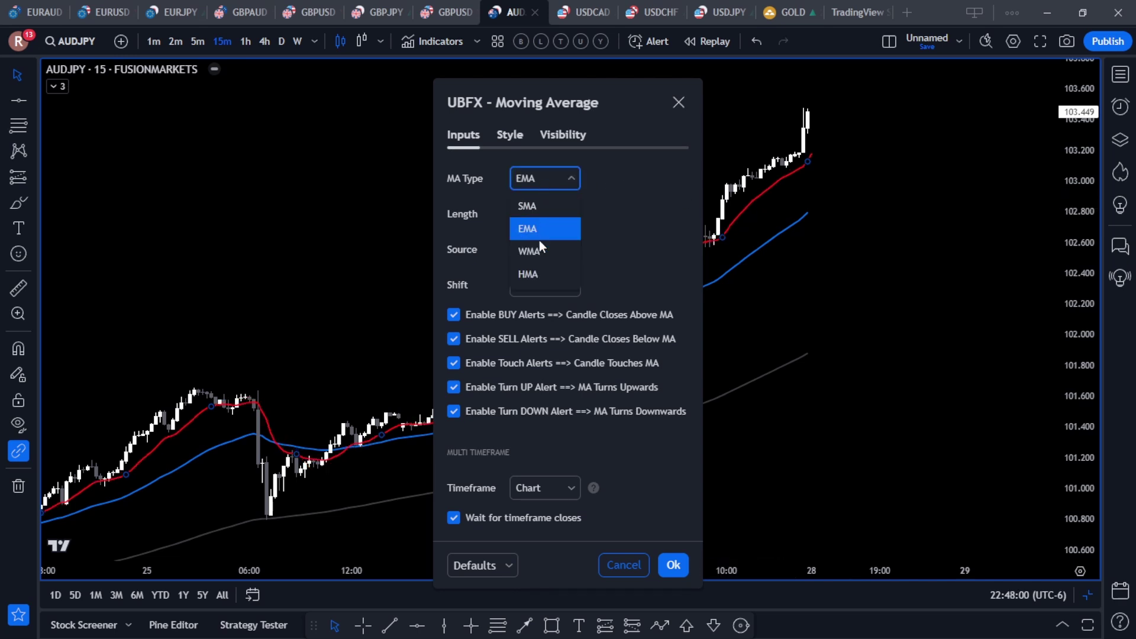
pyautogui.click(539, 273)
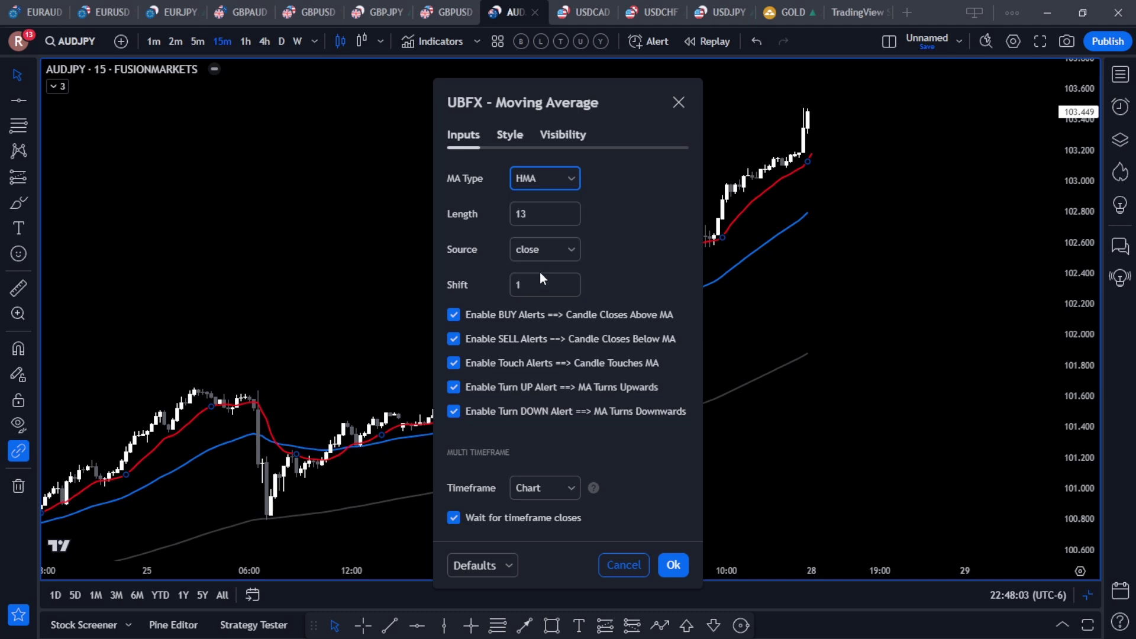
pyautogui.click(548, 178)
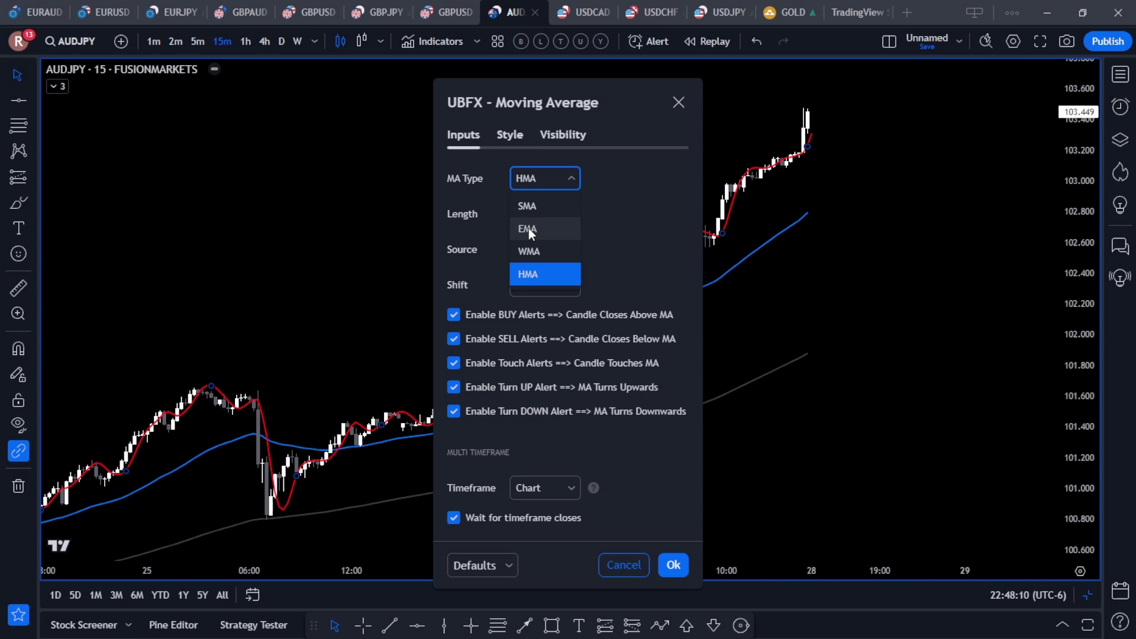
pyautogui.click(527, 205)
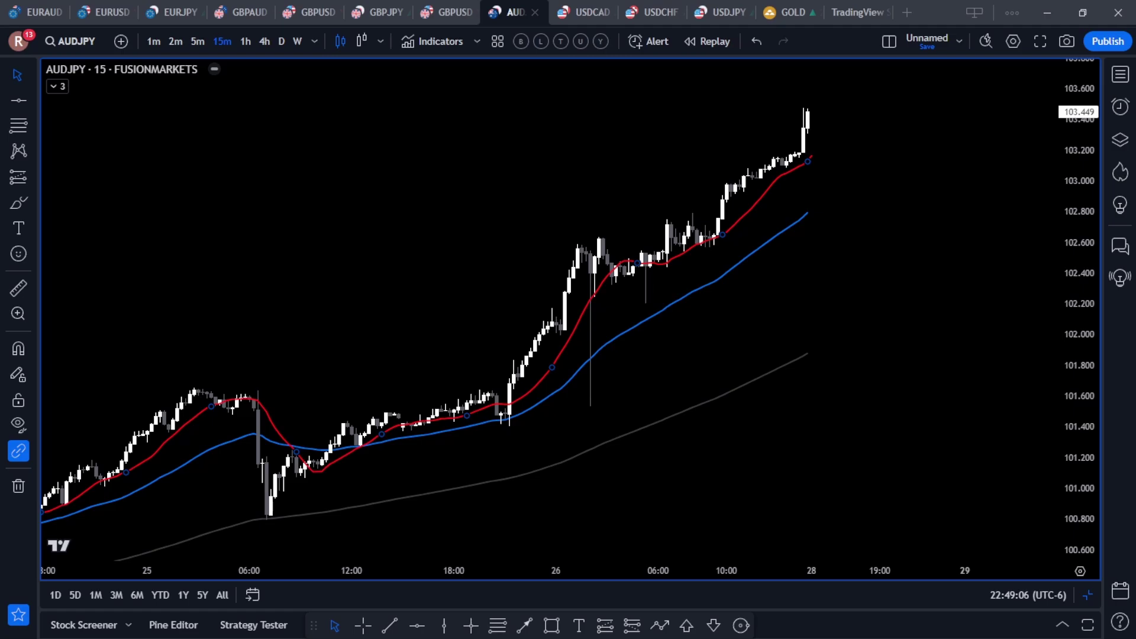
# Download the UBFX Moving Average Trading Code text file from Bublup and return to the chart
pyautogui.hotkey('alt', 'Tab')
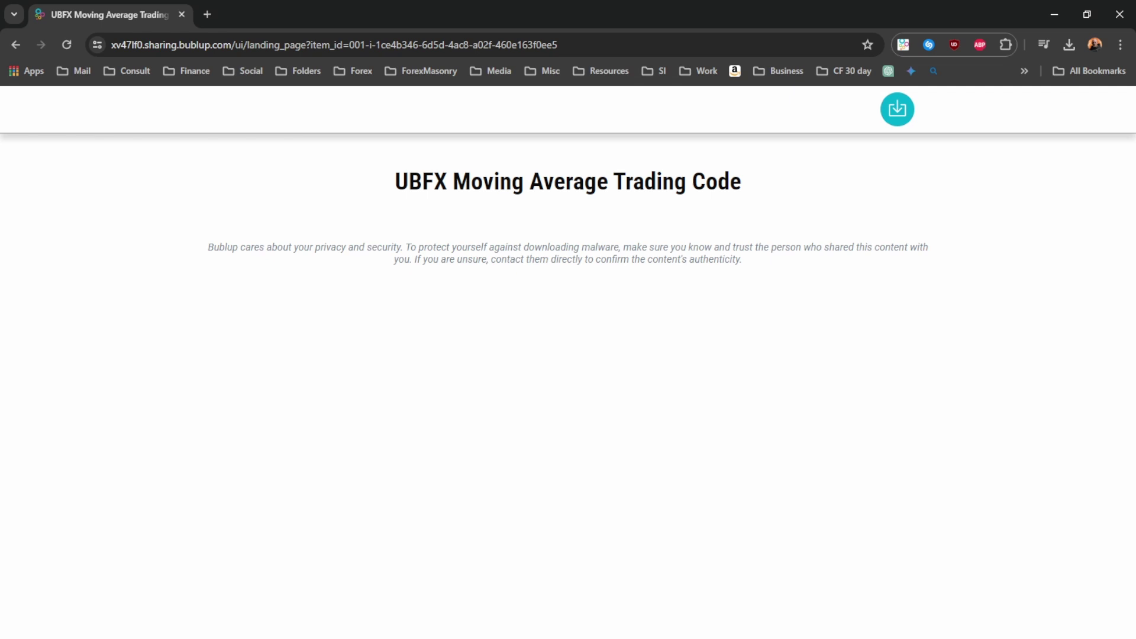
pyautogui.click(897, 111)
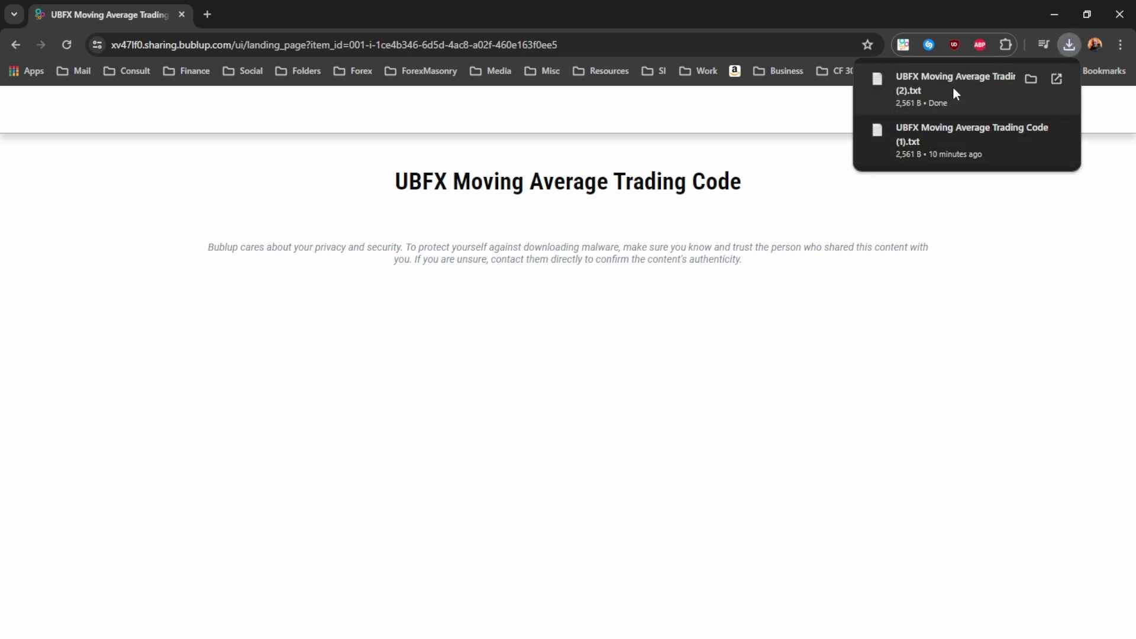
pyautogui.click(1054, 14)
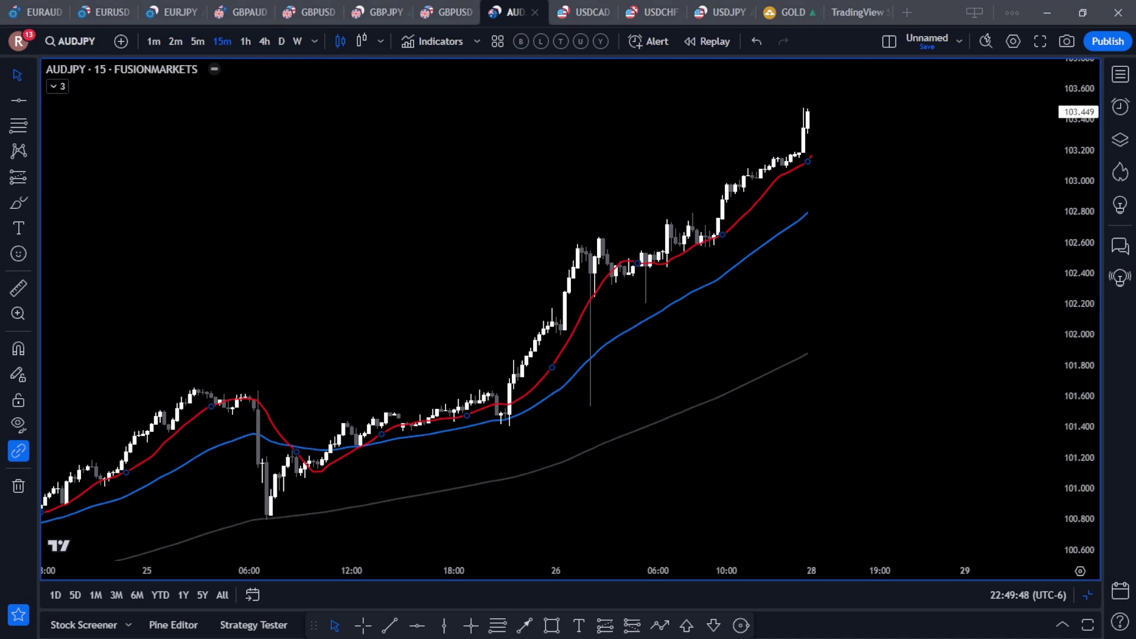
# Select and copy all of the UBFX Pine Script code in Notepad, then minimize Notepad
pyautogui.hotkey('alt', 'Tab')
pyautogui.scroll(10, 527, 282)
pyautogui.click(527, 282)
pyautogui.hotkey('ctrl', 'a')
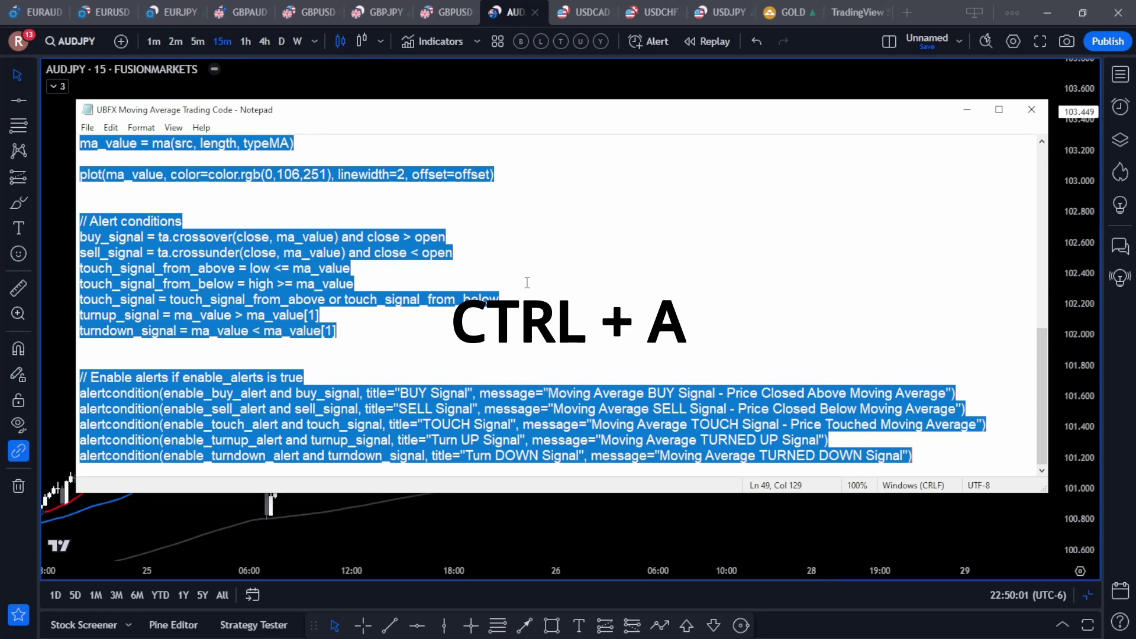
pyautogui.scroll(3, 525, 273)
pyautogui.scroll(-3, 523, 261)
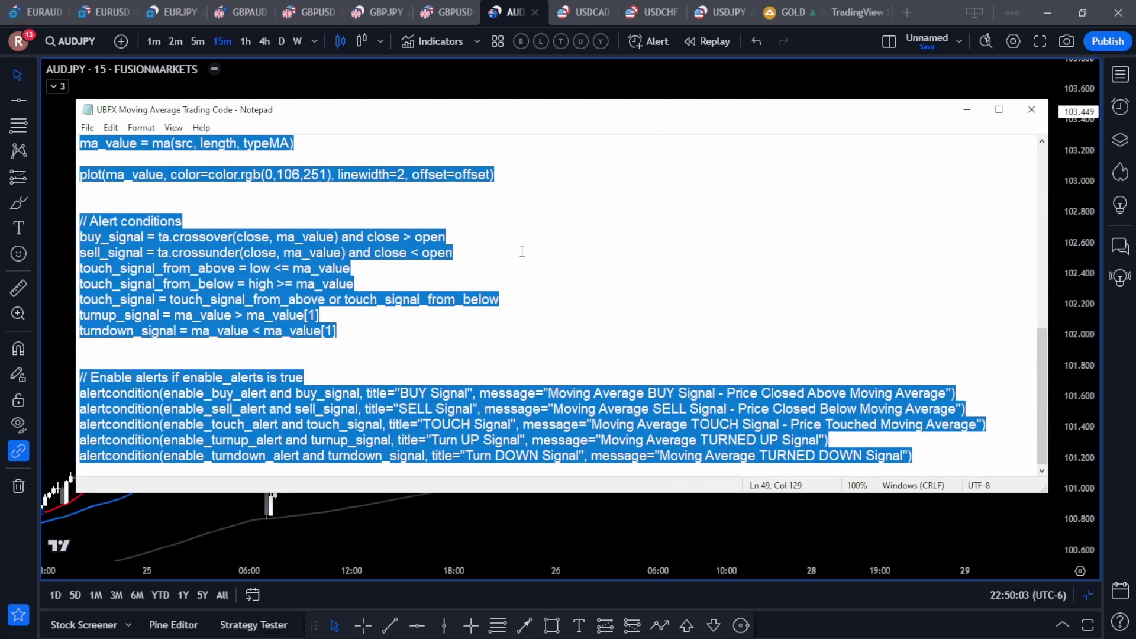
pyautogui.hotkey('ctrl', 'c')
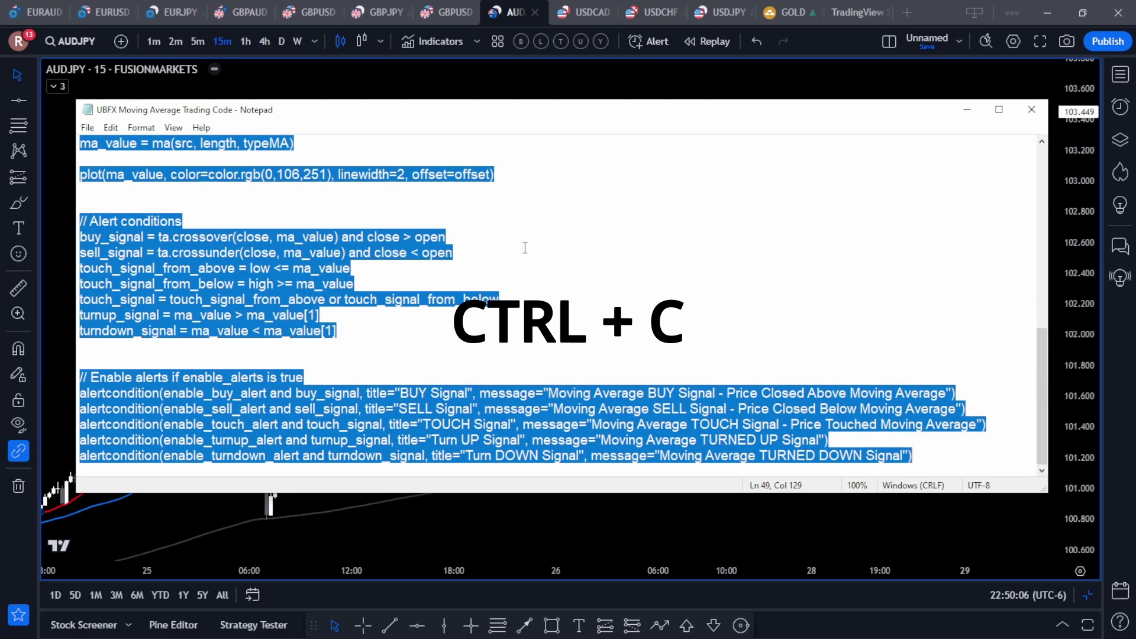
pyautogui.rightClick(524, 246)
pyautogui.click(557, 290)
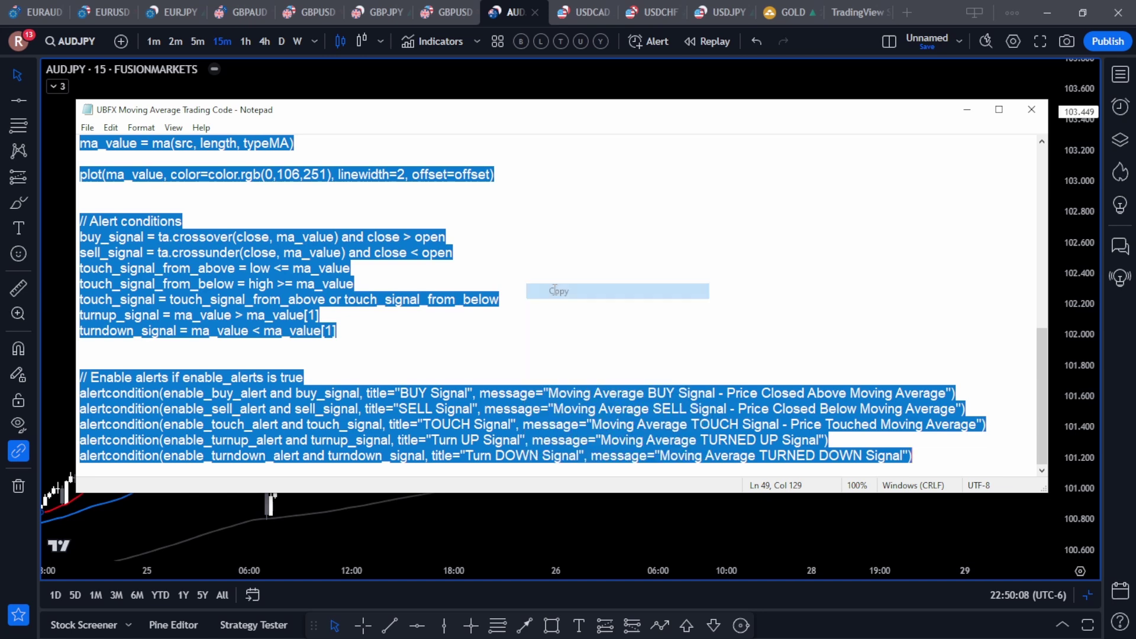
pyautogui.click(968, 110)
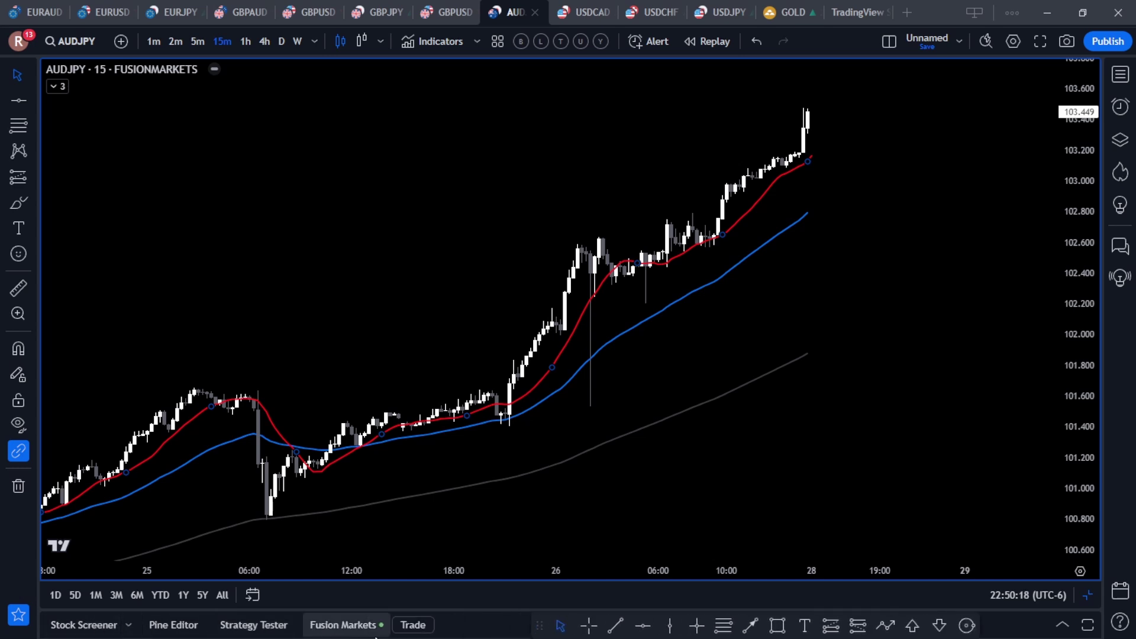
# Create a new indicator in the Pine Editor and replace the template with the copied UBFX code
pyautogui.click(173, 625)
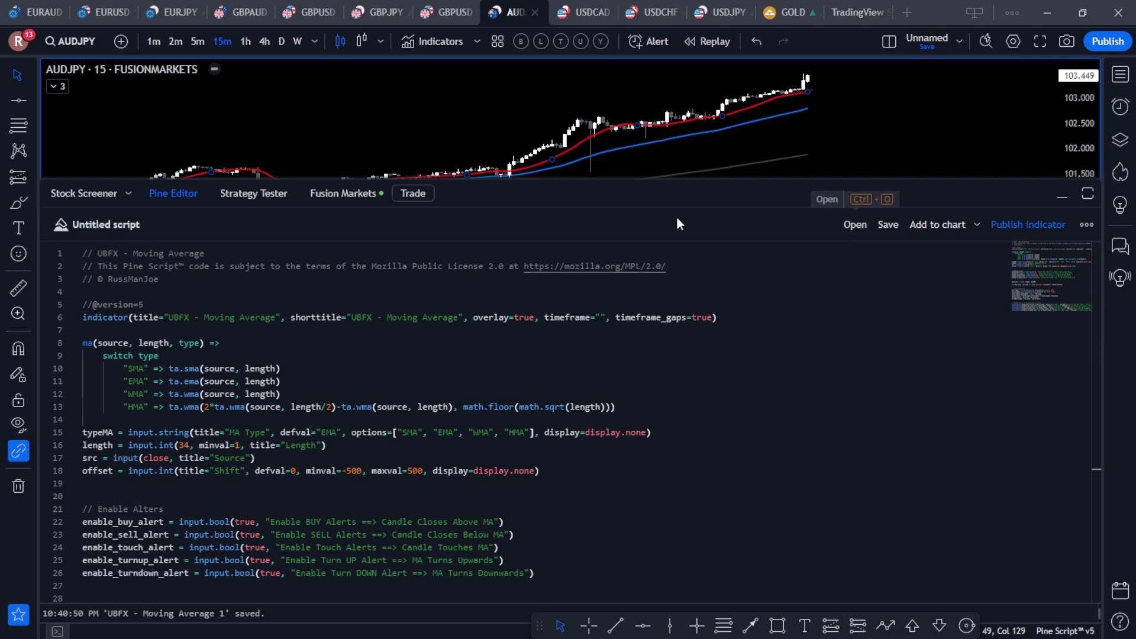
pyautogui.click(855, 225)
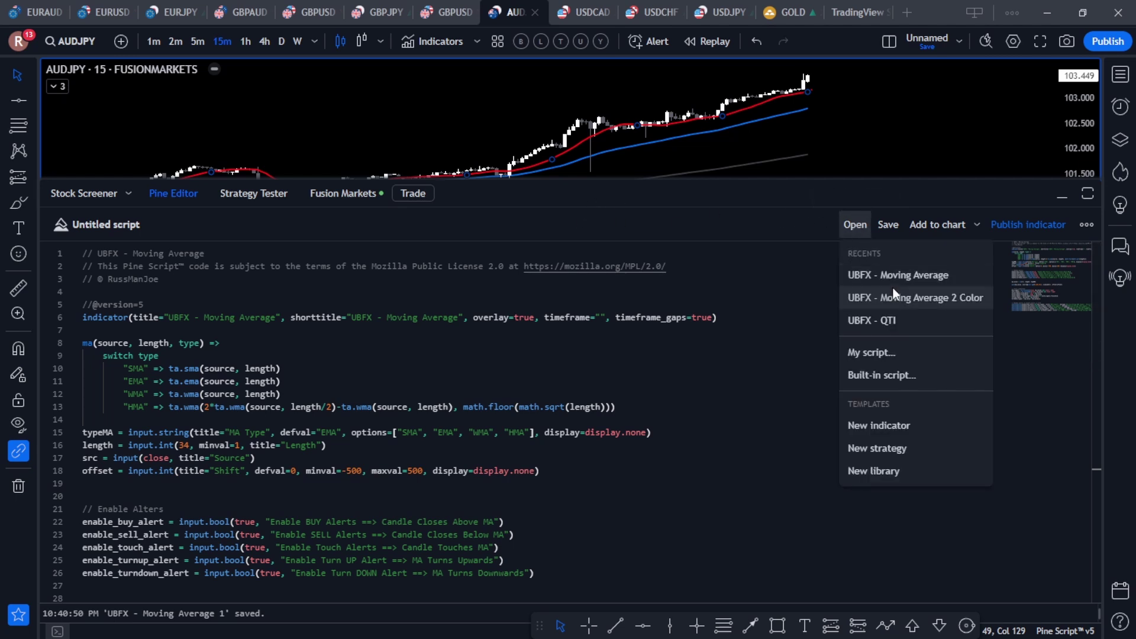
pyautogui.click(883, 426)
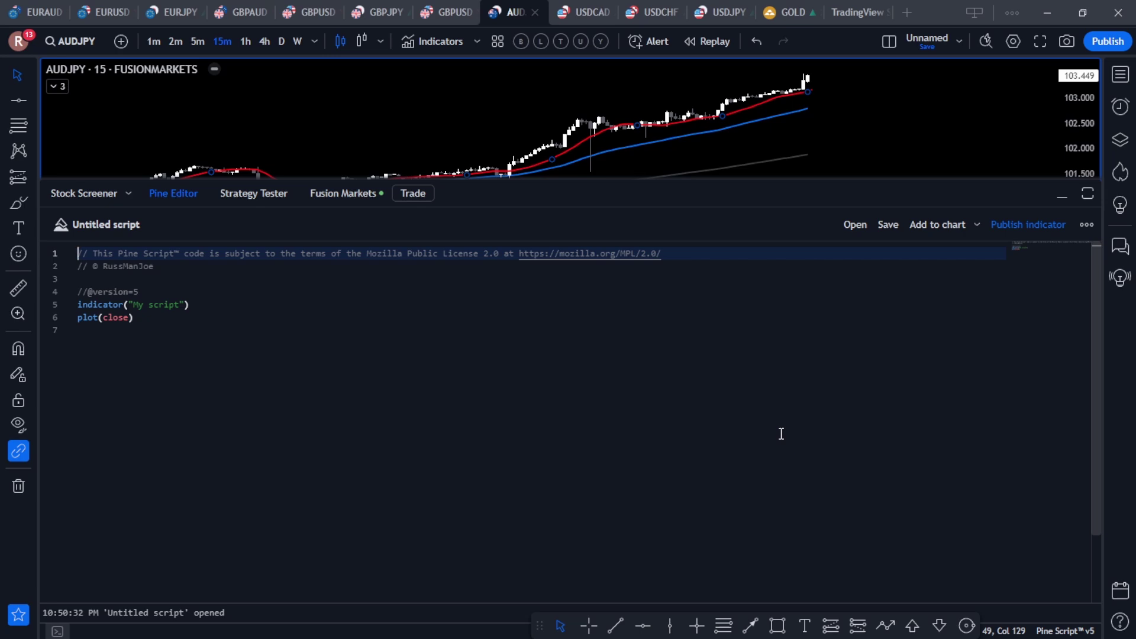
pyautogui.moveTo(210, 355); pyautogui.dragTo(40, 240)
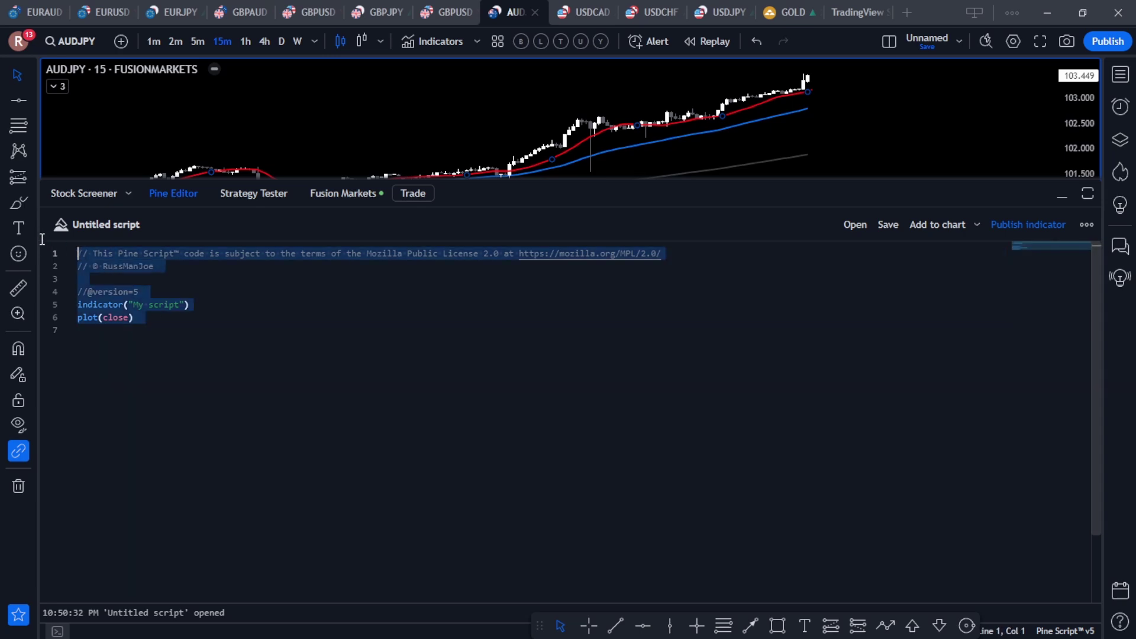
pyautogui.hotkey('ctrl', 'v')
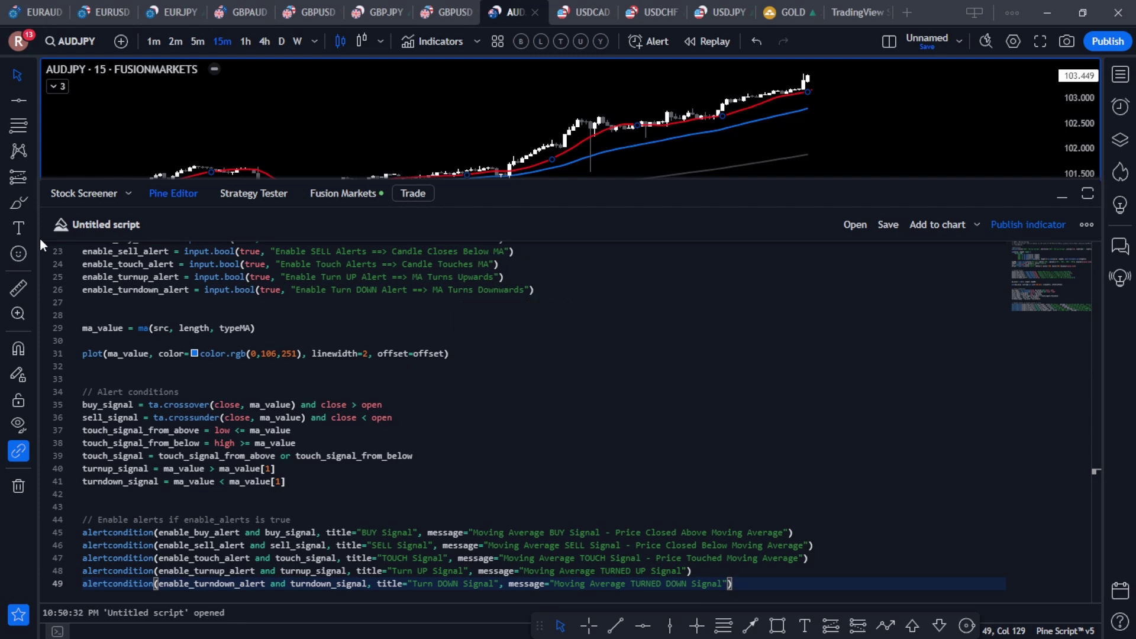
pyautogui.scroll(-5, 552, 329)
pyautogui.scroll(8, 560, 345)
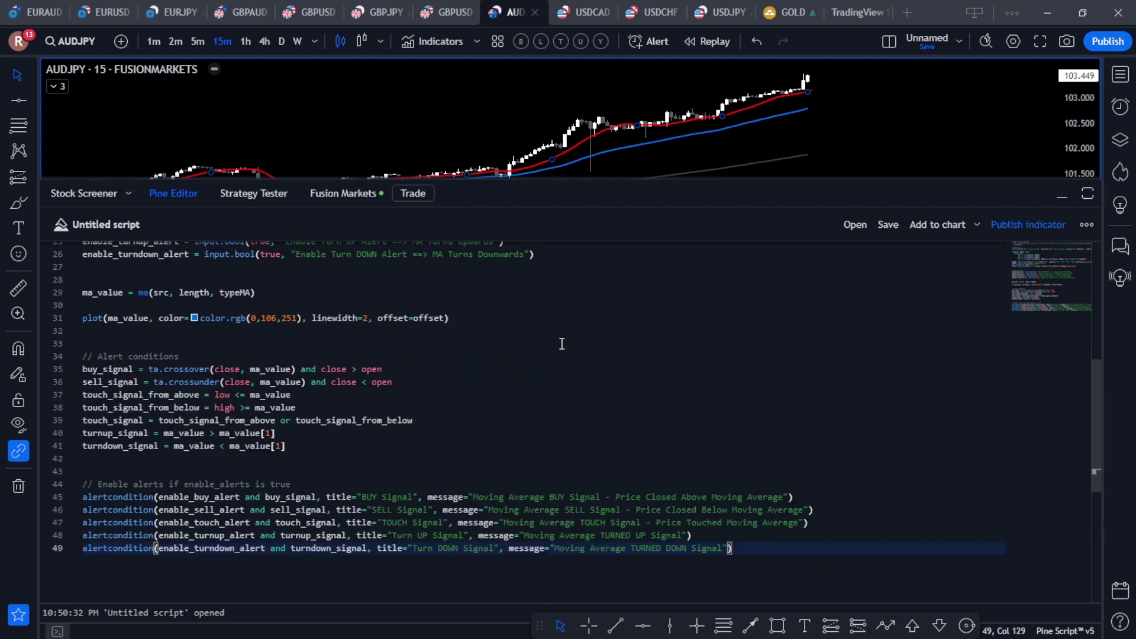
pyautogui.scroll(3, 562, 342)
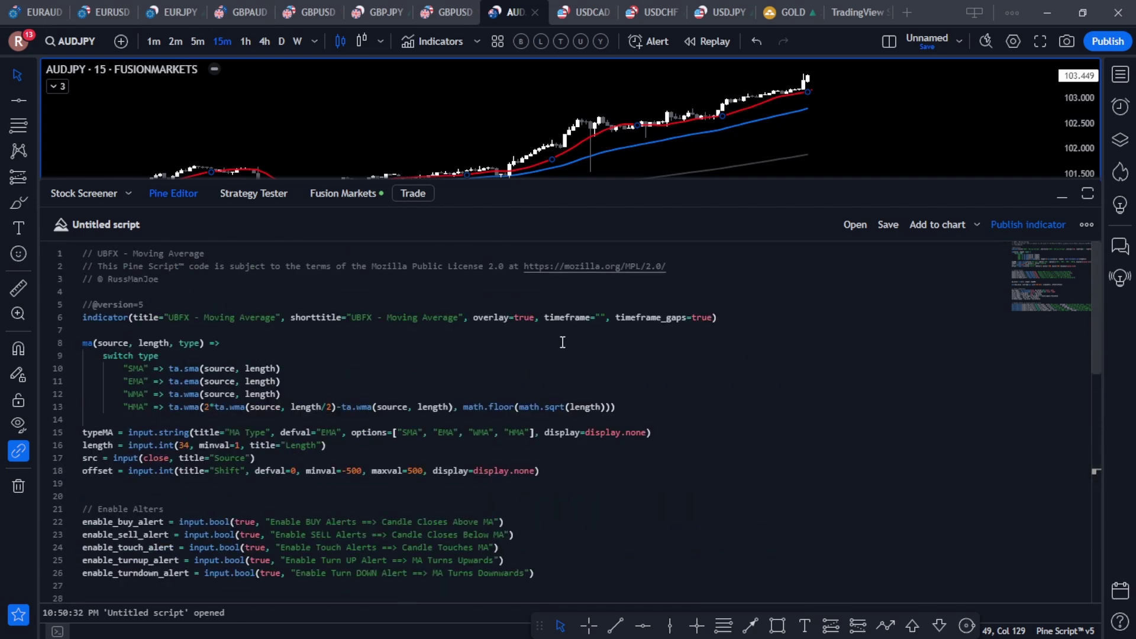
# Save the script as 'UBFX - Moving Average 1' and close the Pine Editor
pyautogui.click(94, 225)
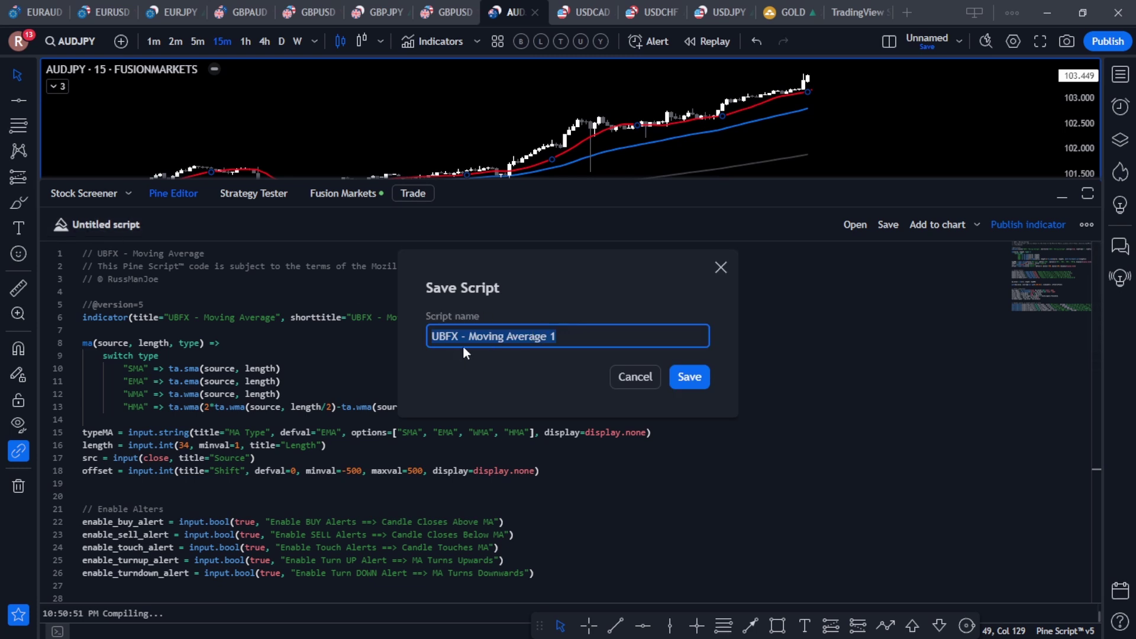
pyautogui.click(579, 336)
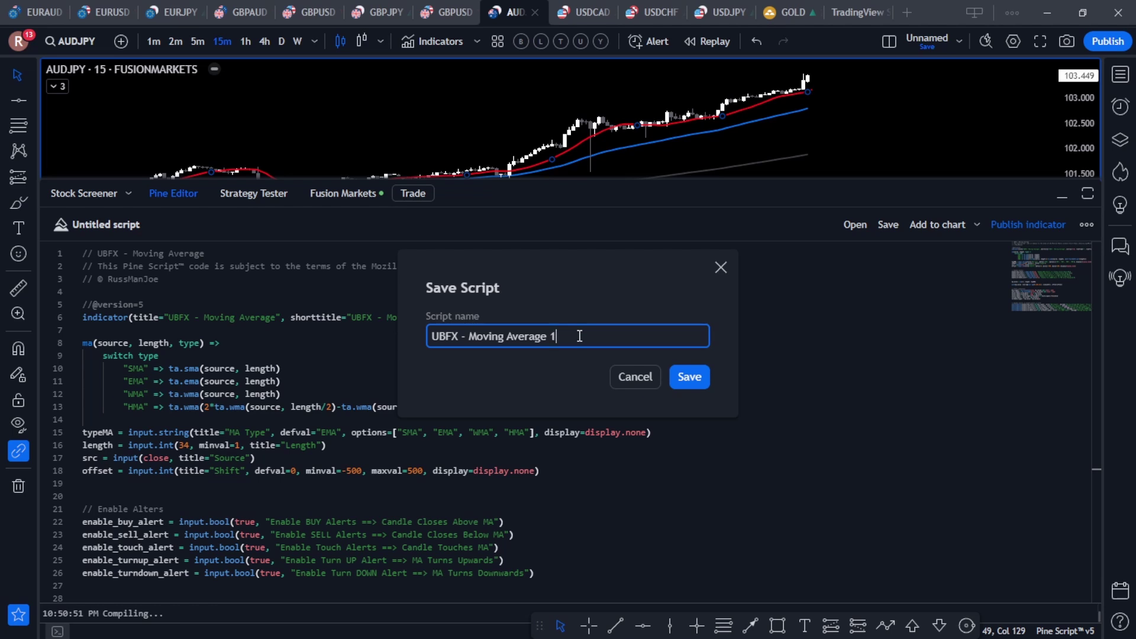
pyautogui.click(690, 377)
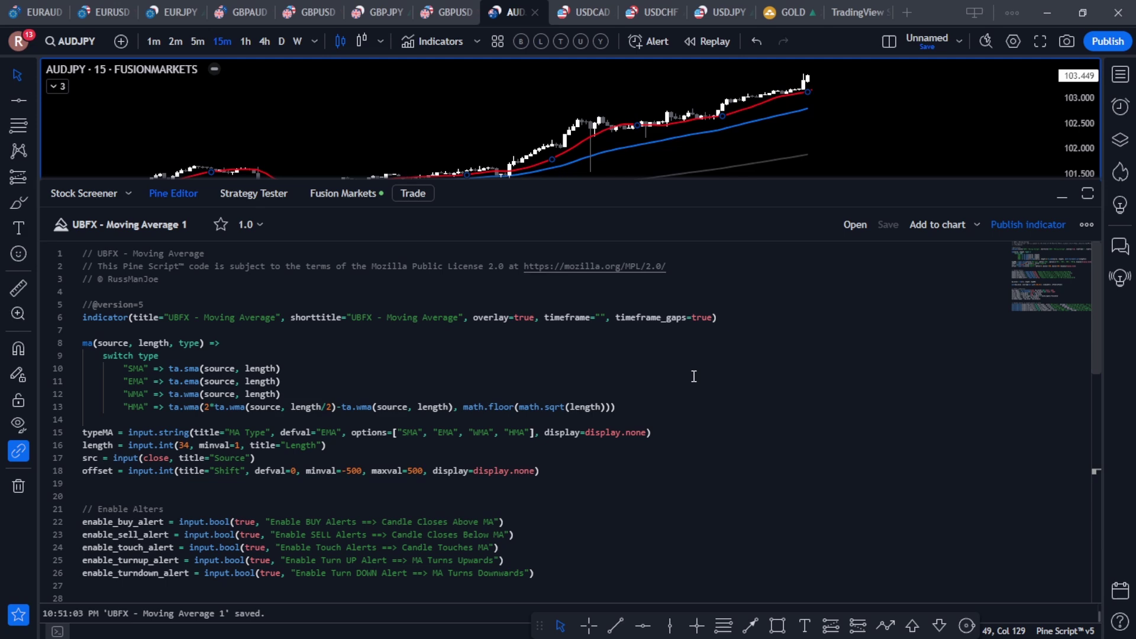
pyautogui.moveTo(746, 180); pyautogui.dragTo(634, 462)
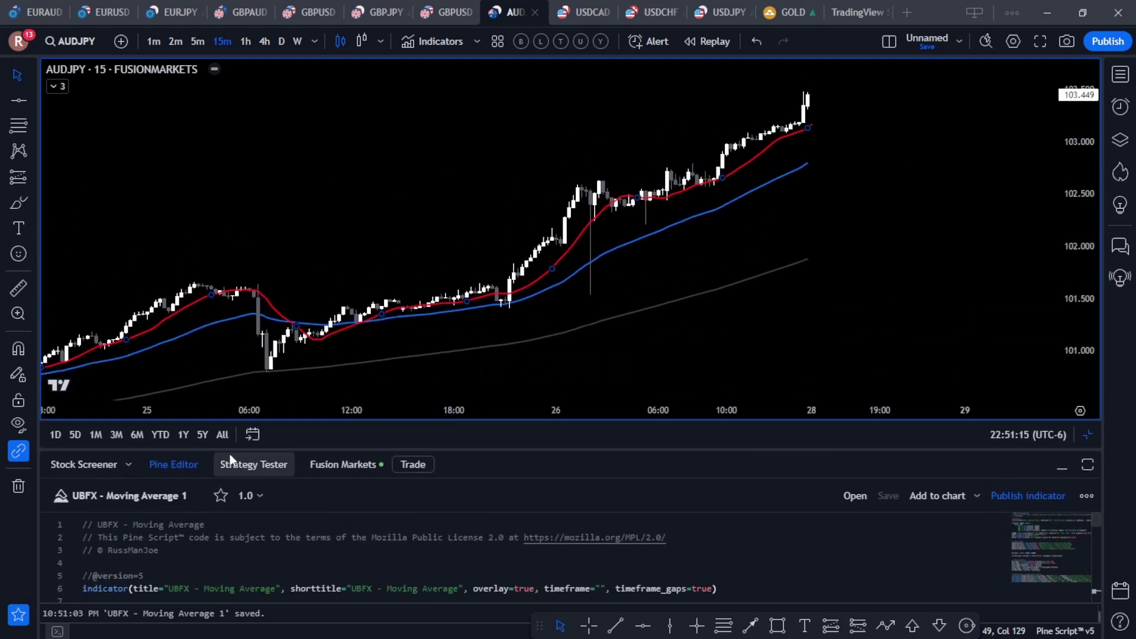
pyautogui.click(183, 466)
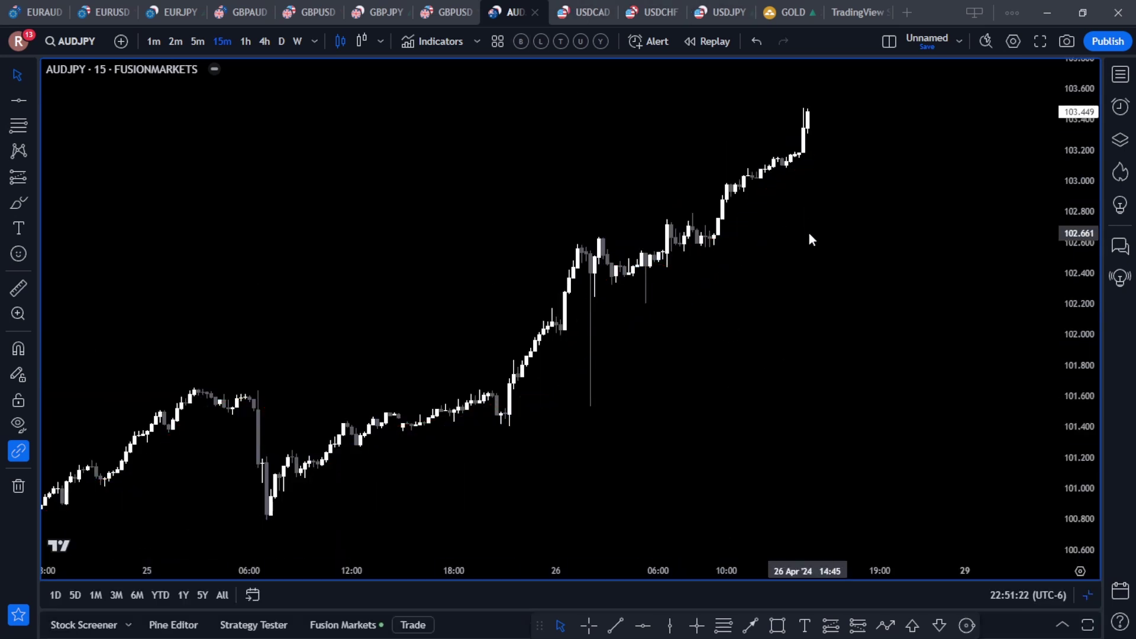
# Add the personal script UBFX - Moving Average 1 to the AUDJPY chart from Indicators
pyautogui.click(438, 43)
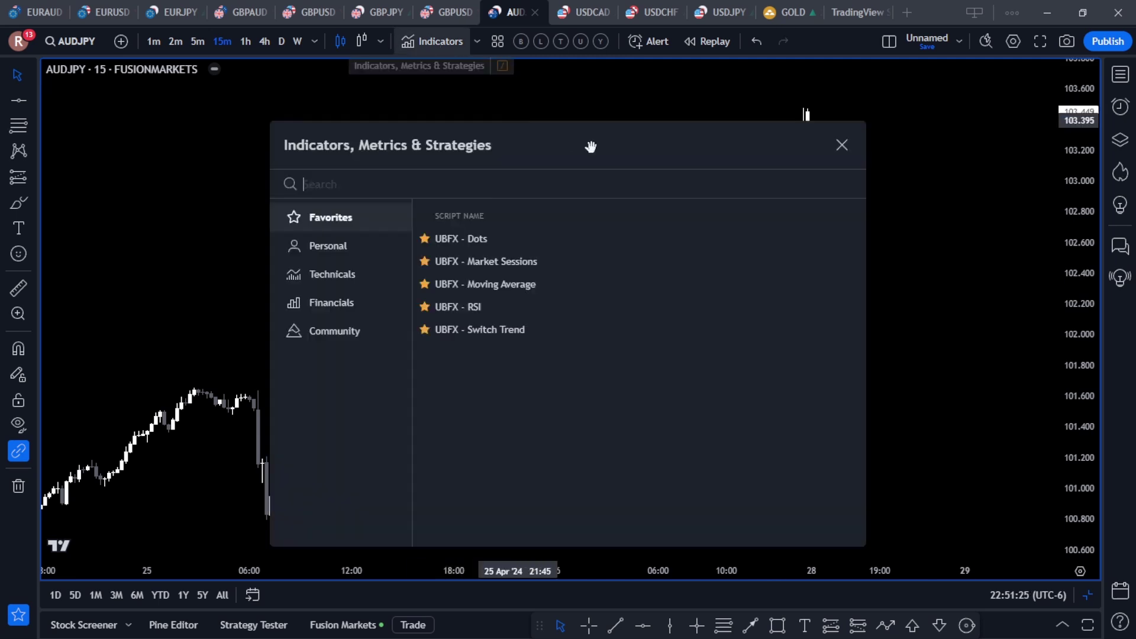
pyautogui.click(326, 248)
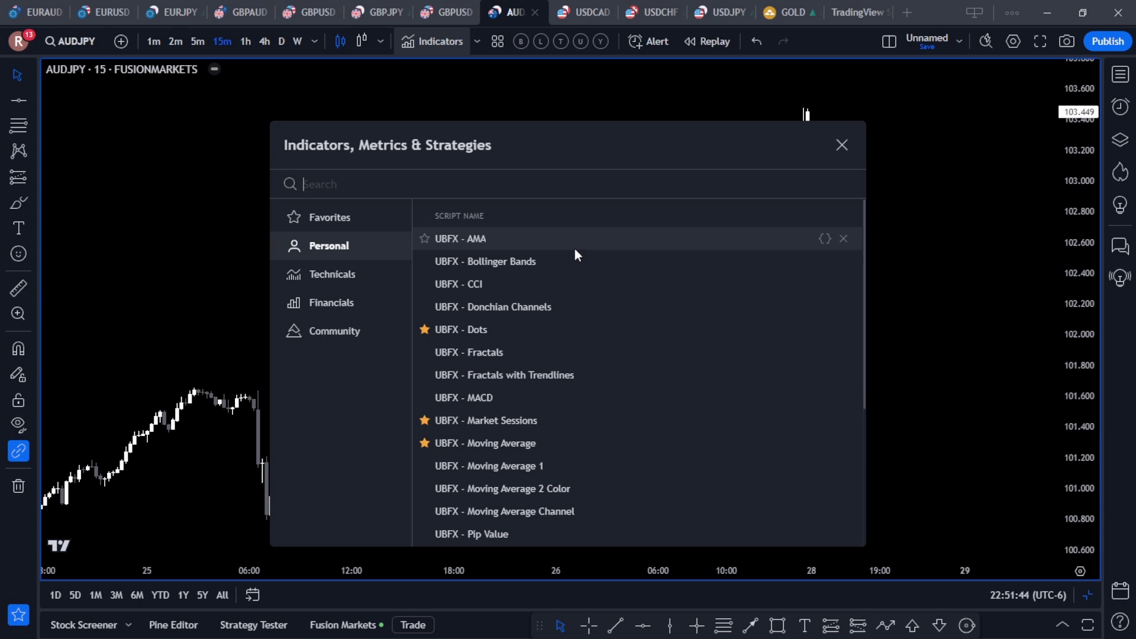
pyautogui.scroll(-3, 577, 261)
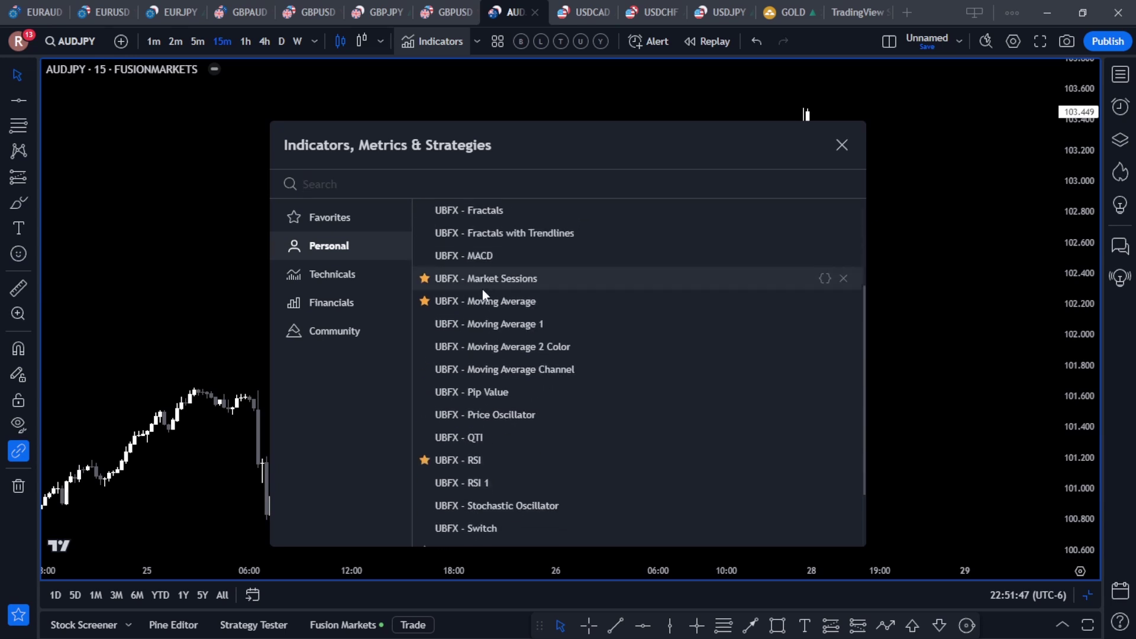
pyautogui.click(526, 324)
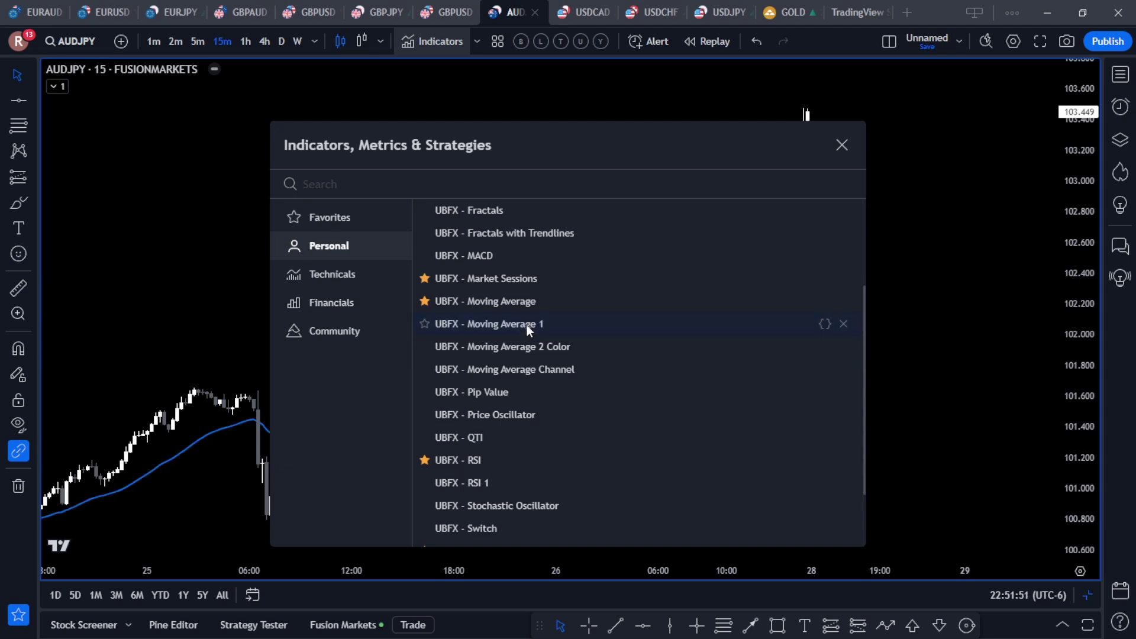
pyautogui.click(842, 146)
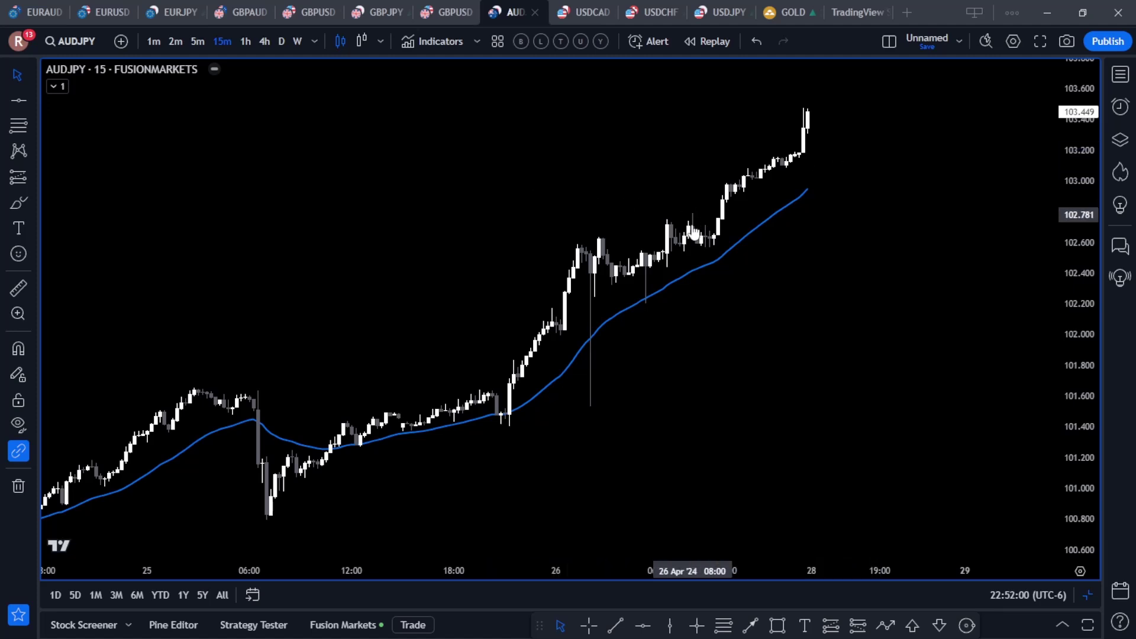
pyautogui.click(692, 278)
pyautogui.doubleClick(691, 278)
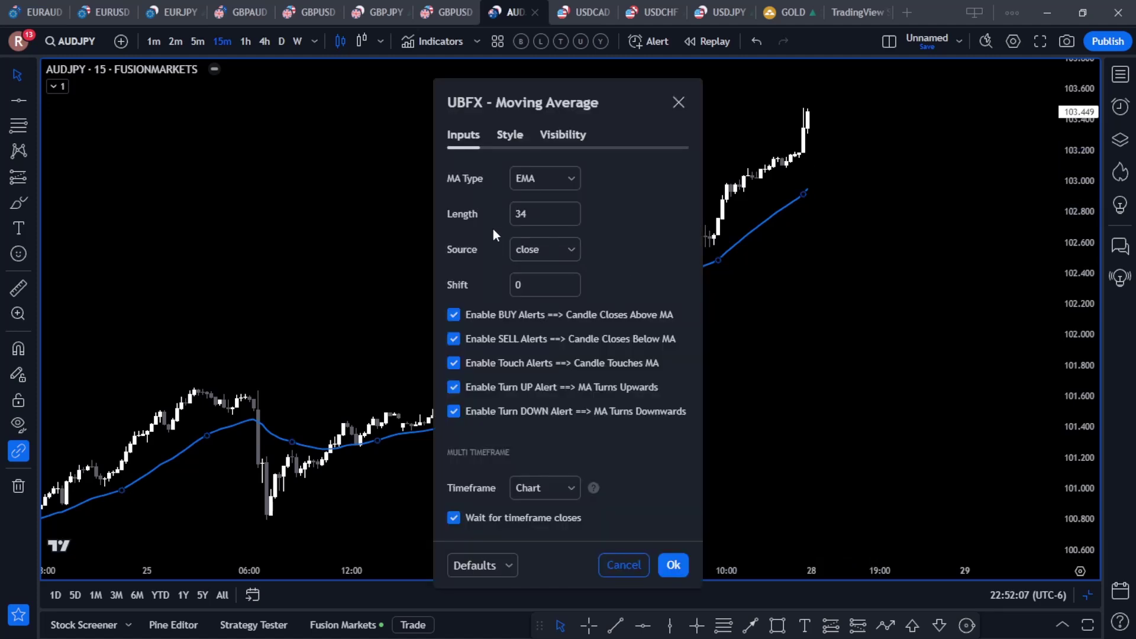
pyautogui.click(549, 178)
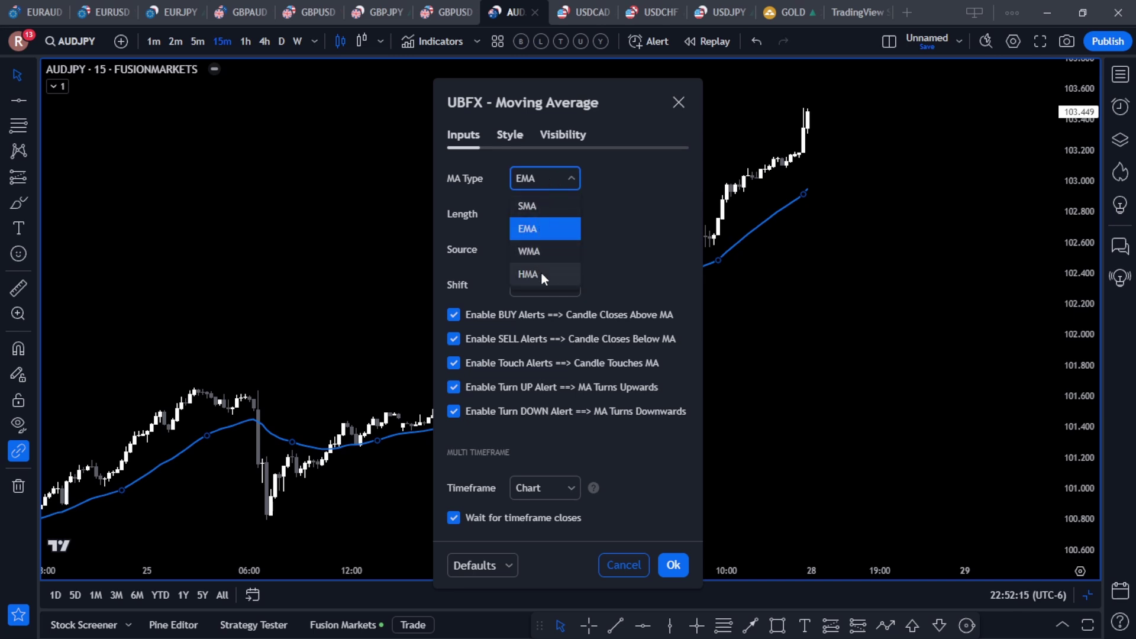
pyautogui.click(620, 197)
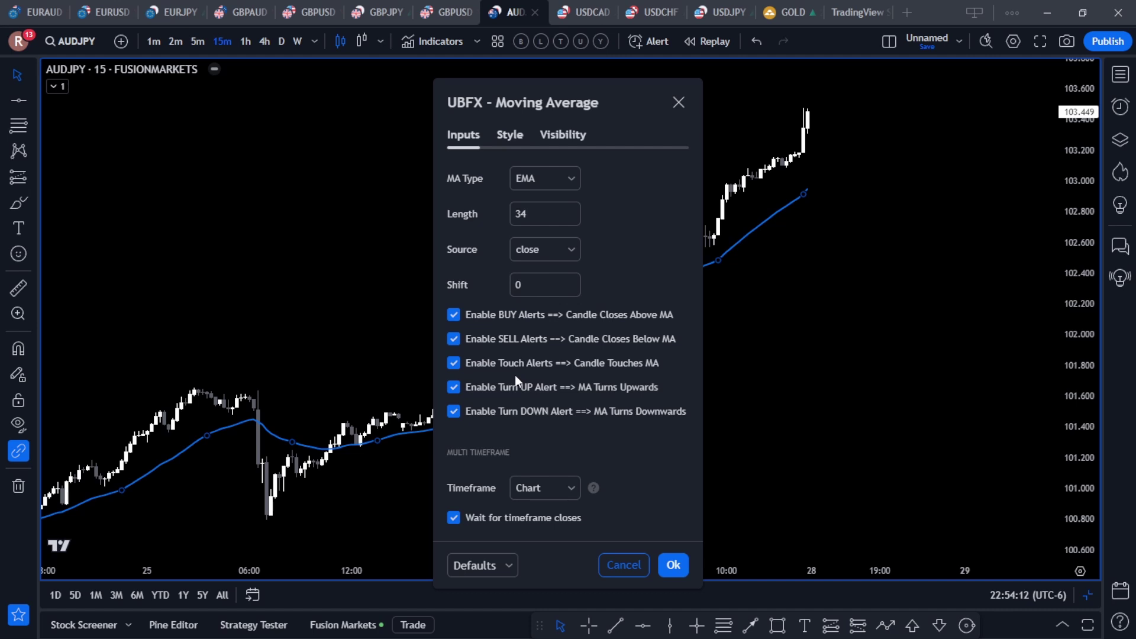
pyautogui.click(673, 565)
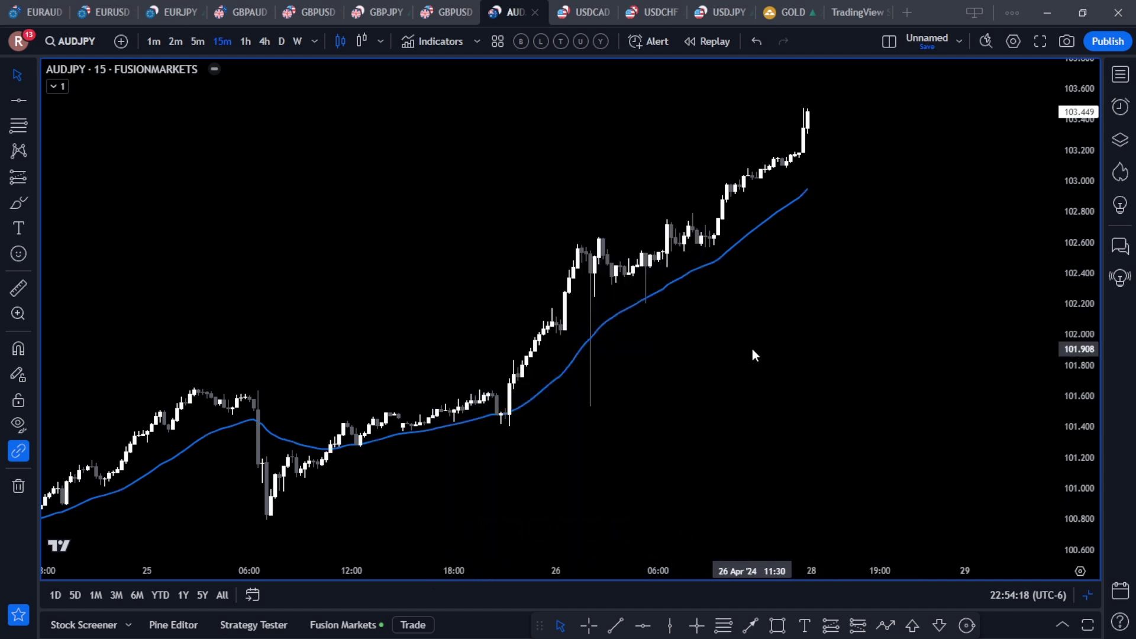
# Start a new alert in the widened Alerts panel with condition UBFX - Moving Average (34, close)
pyautogui.click(1121, 107)
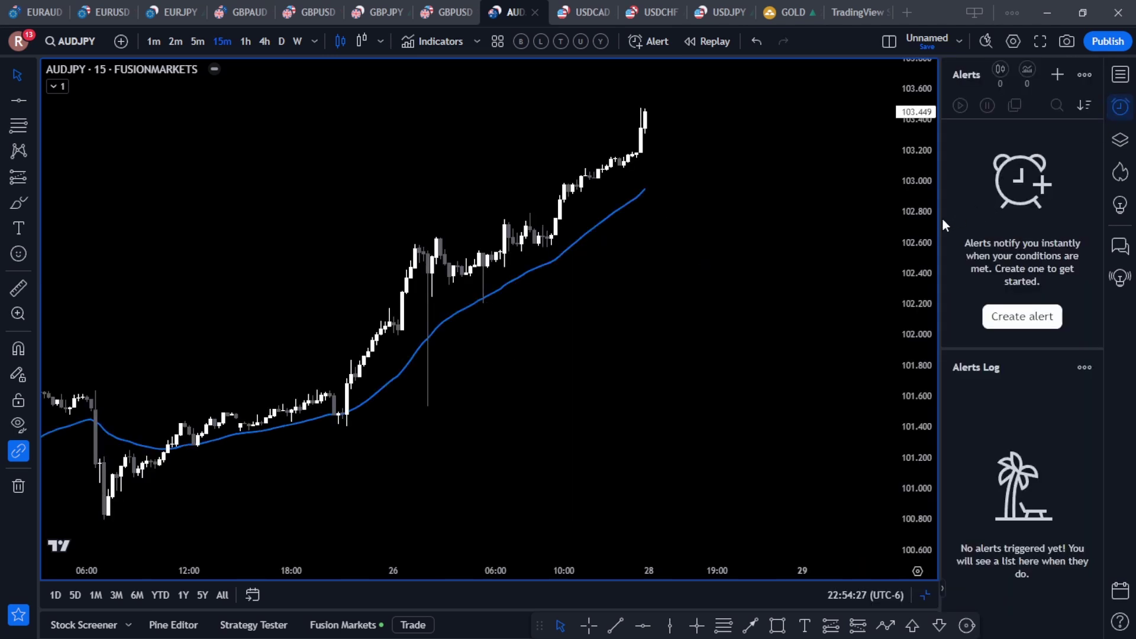
pyautogui.moveTo(940, 225); pyautogui.dragTo(806, 240)
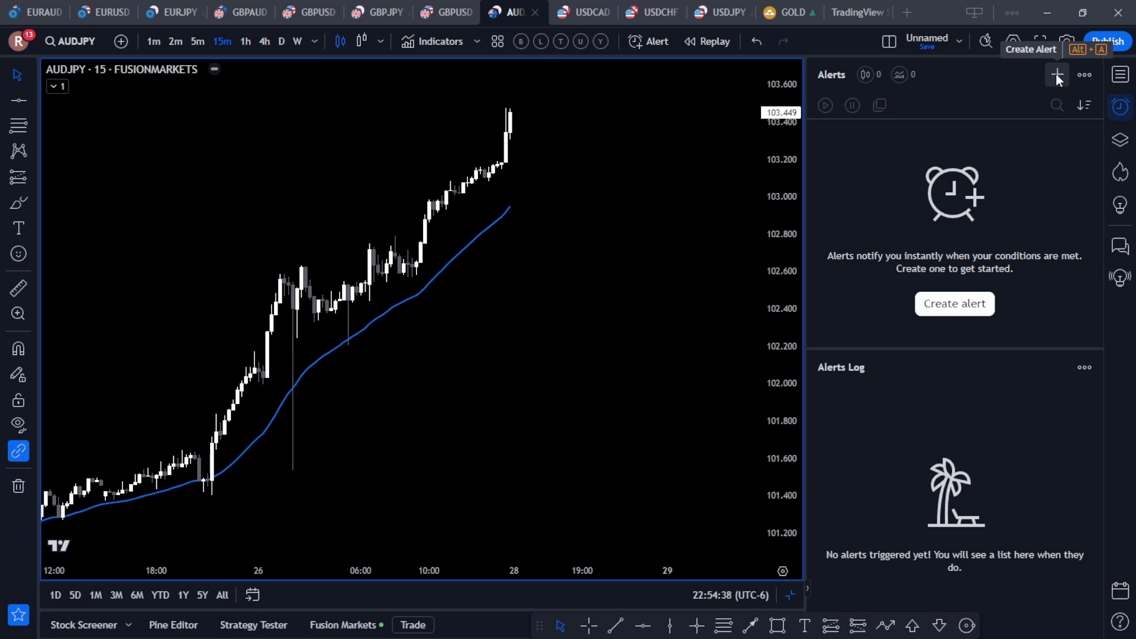
pyautogui.click(959, 307)
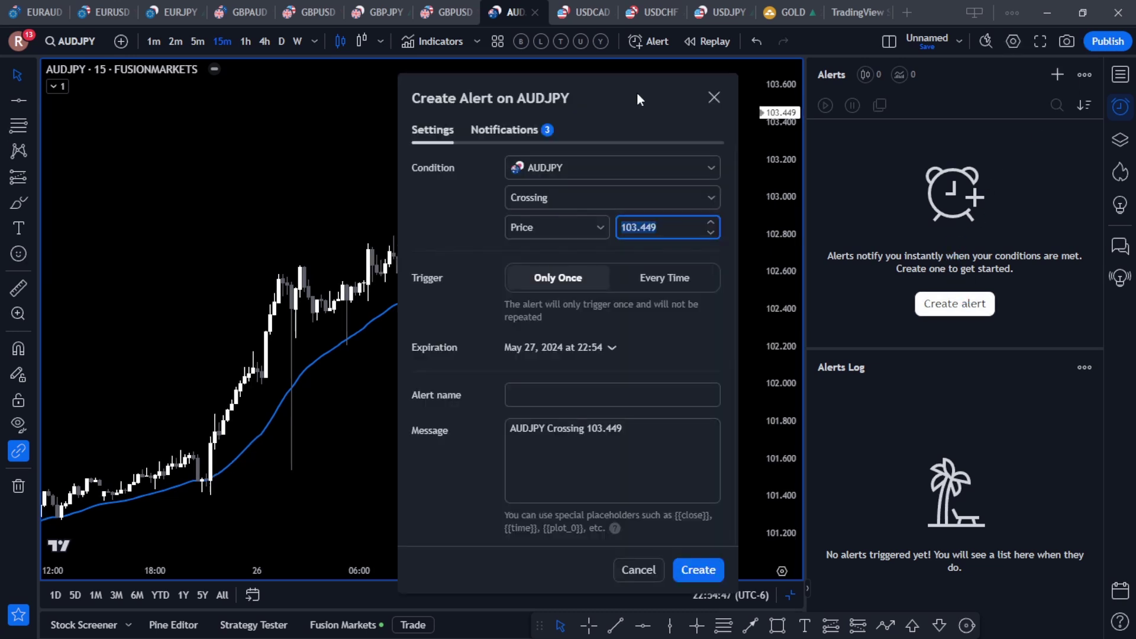
pyautogui.click(593, 169)
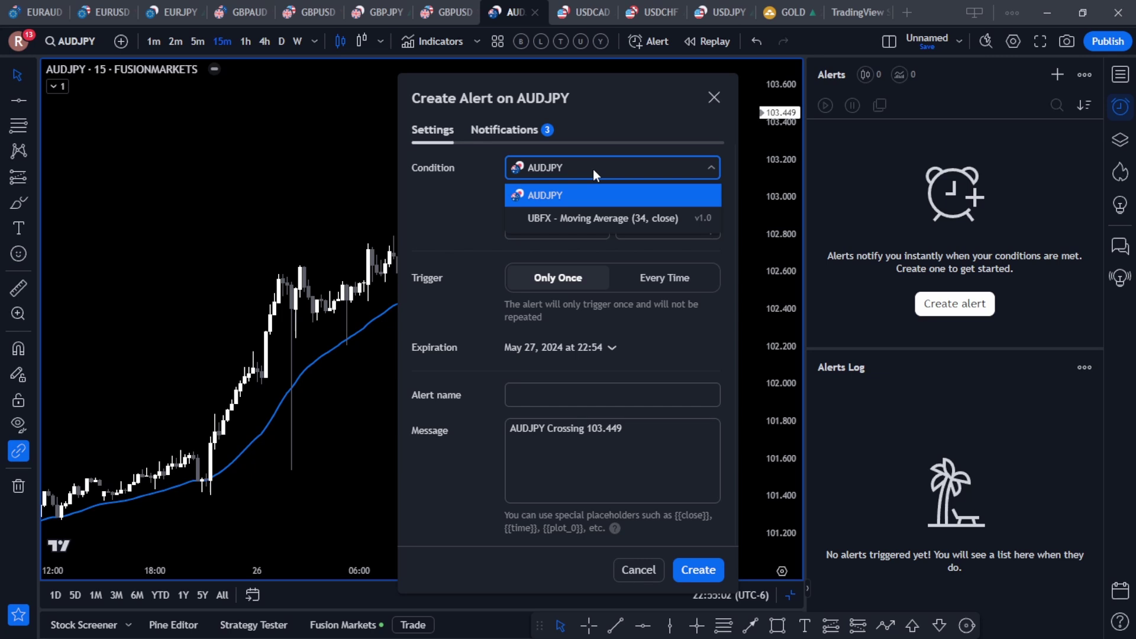
pyautogui.click(574, 219)
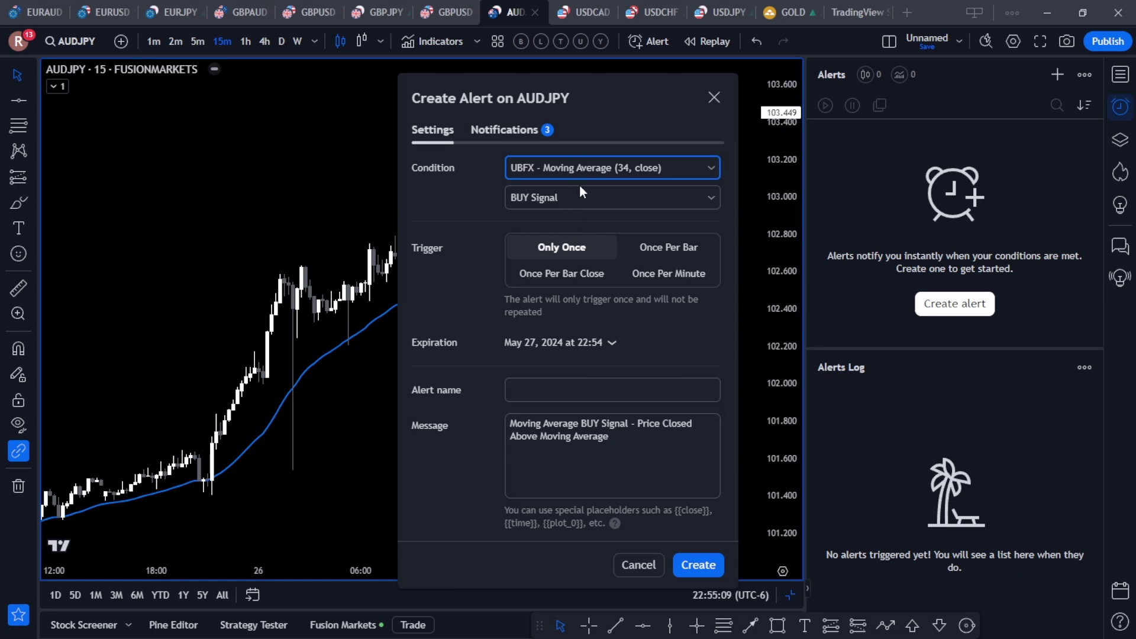
# Create the alert on SELL Signal with the Once Per Bar Close trigger
pyautogui.click(581, 197)
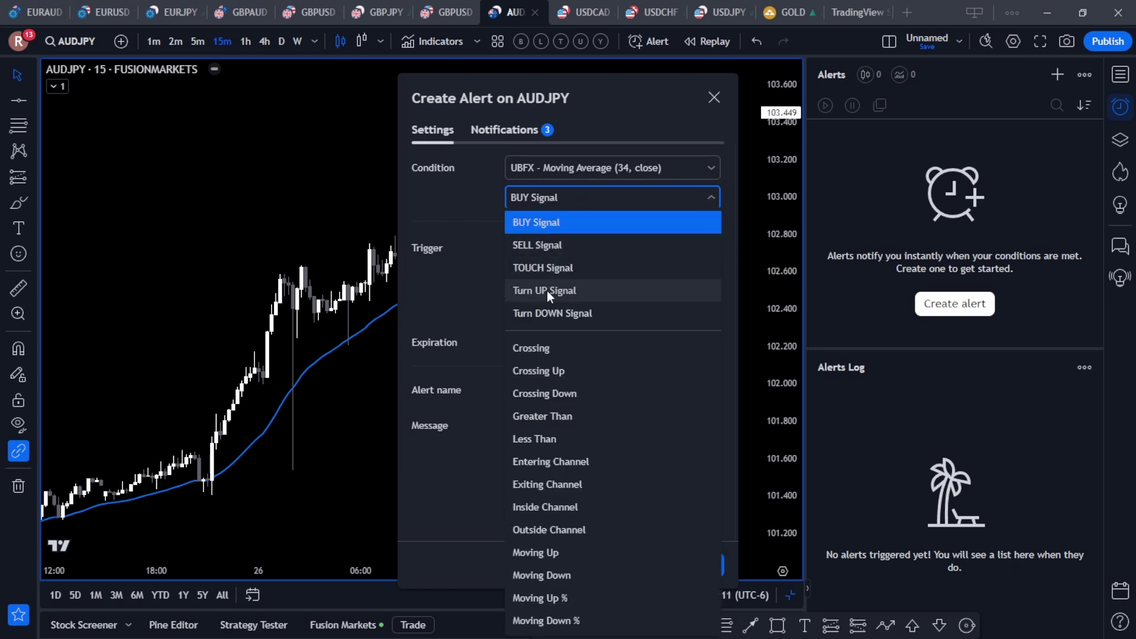
pyautogui.click(546, 247)
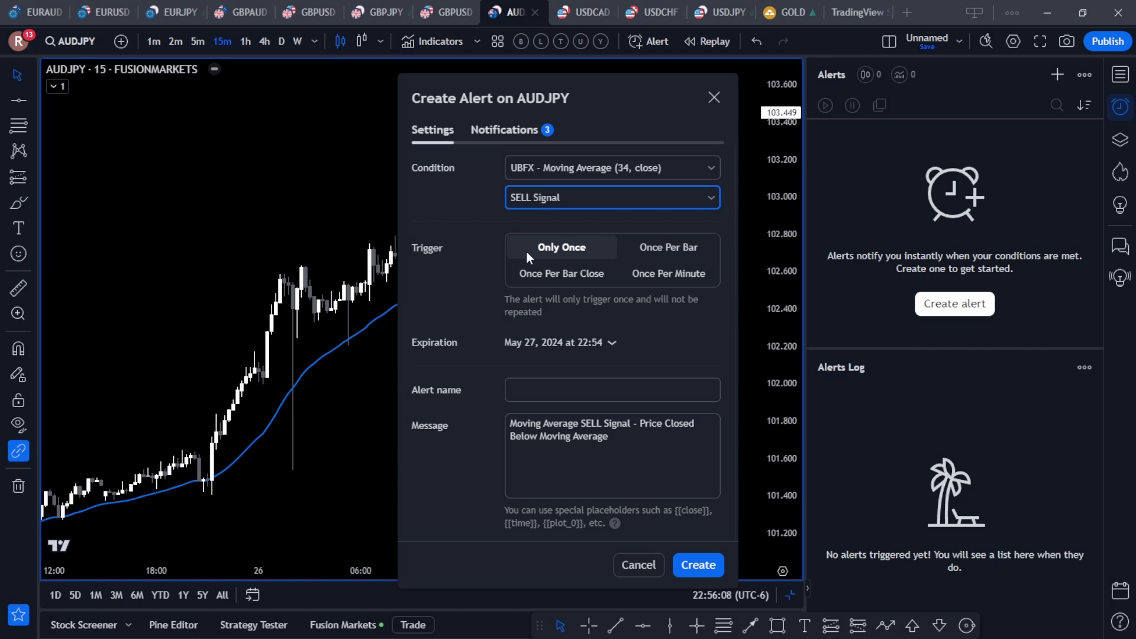
pyautogui.click(558, 273)
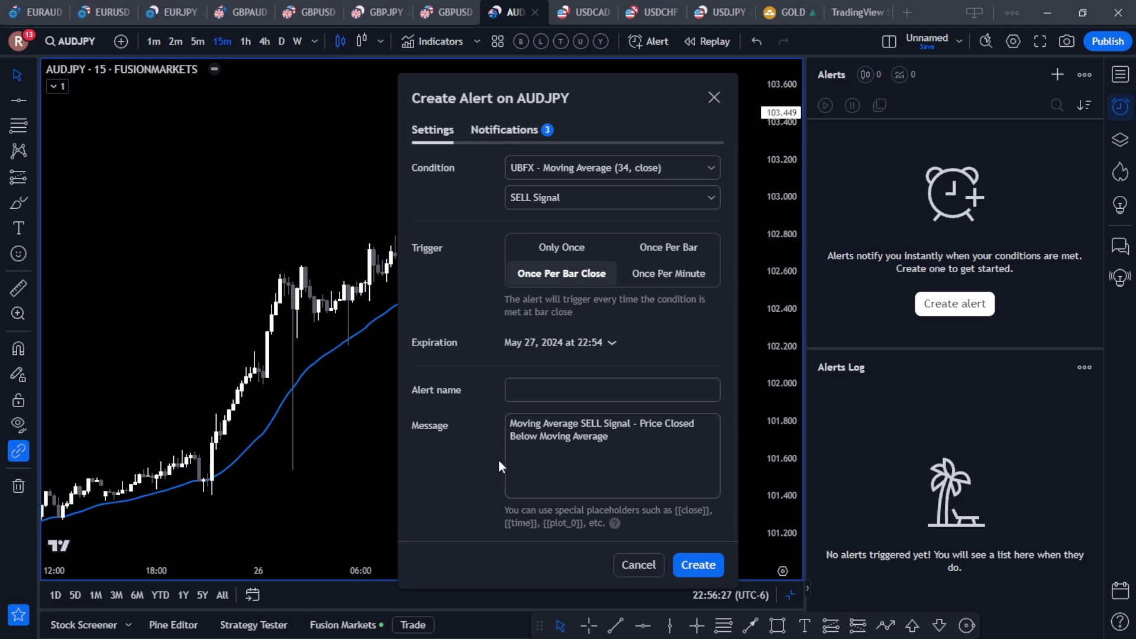
pyautogui.click(688, 567)
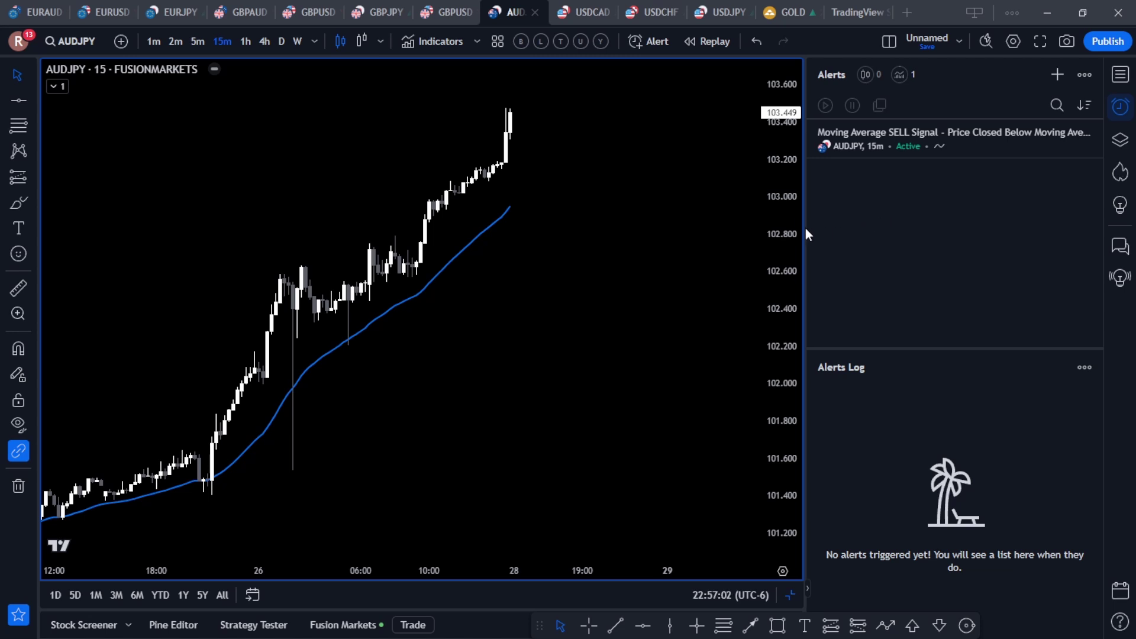
# Create a second UBFX - Moving Average alert on TOUCH Signal, triggering Only Once
pyautogui.moveTo(804, 230); pyautogui.dragTo(934, 211)
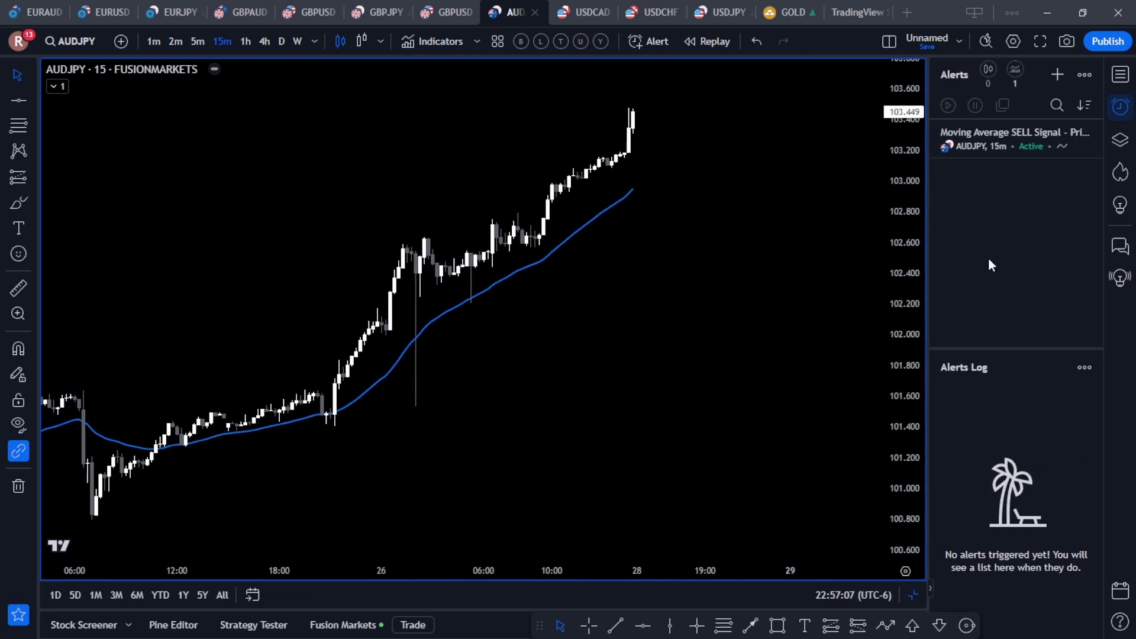
pyautogui.click(1057, 75)
pyautogui.click(580, 161)
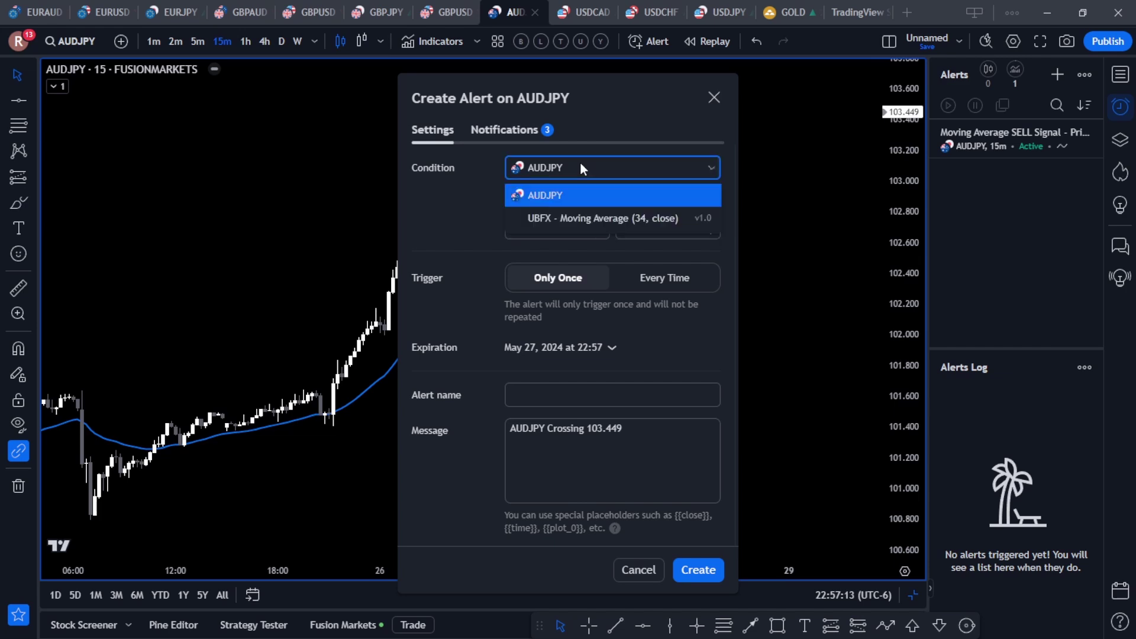
pyautogui.click(576, 218)
pyautogui.click(580, 200)
pyautogui.click(555, 265)
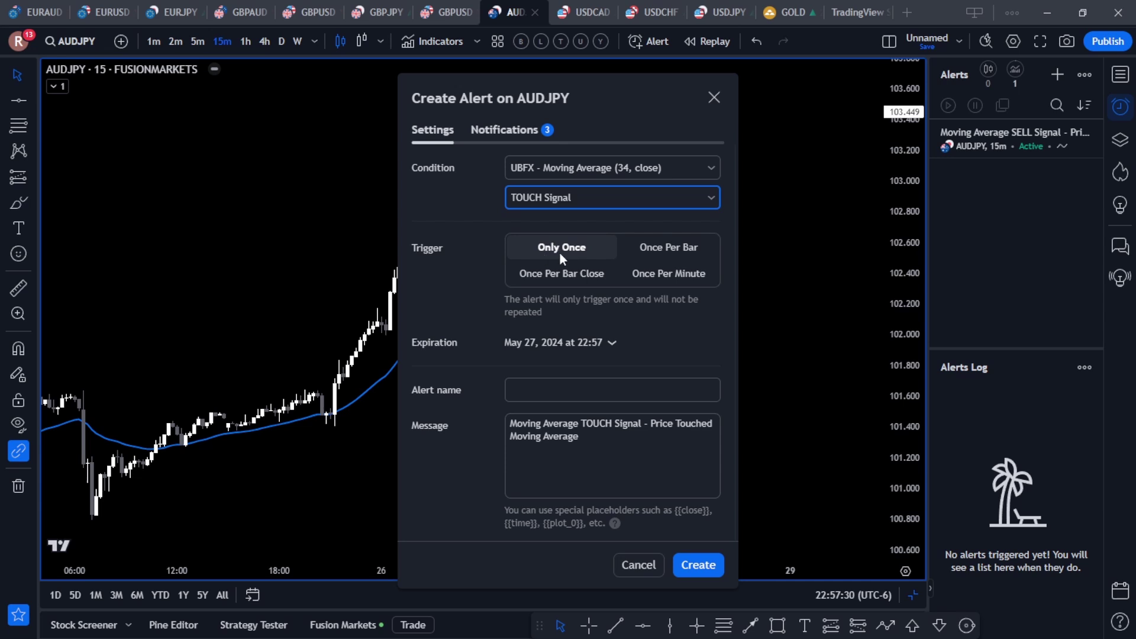
pyautogui.click(567, 248)
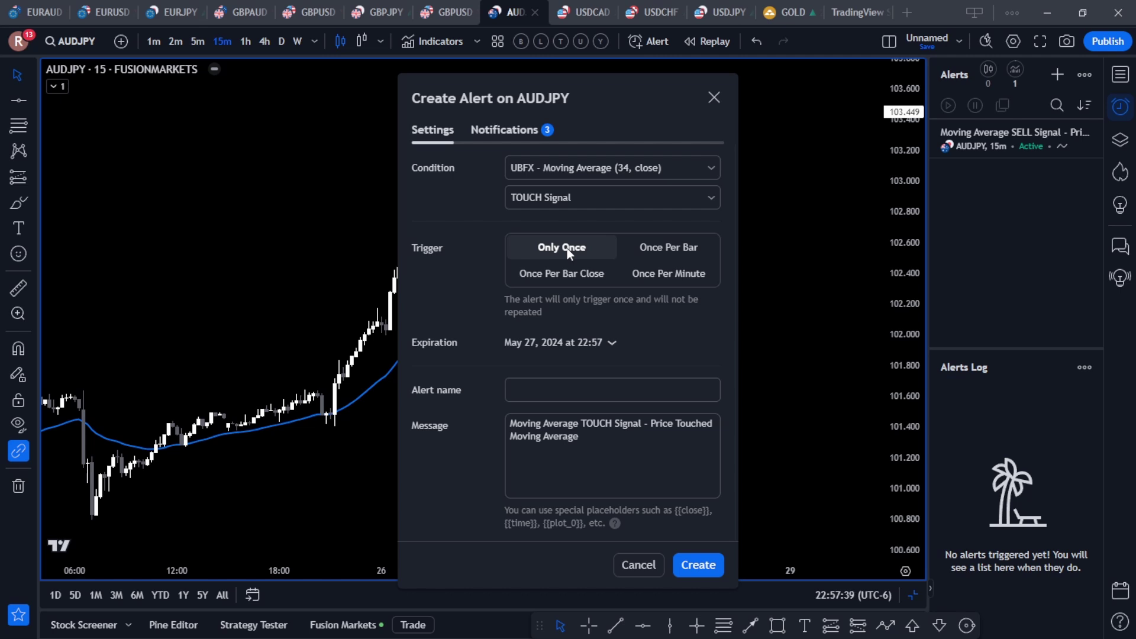
pyautogui.click(697, 566)
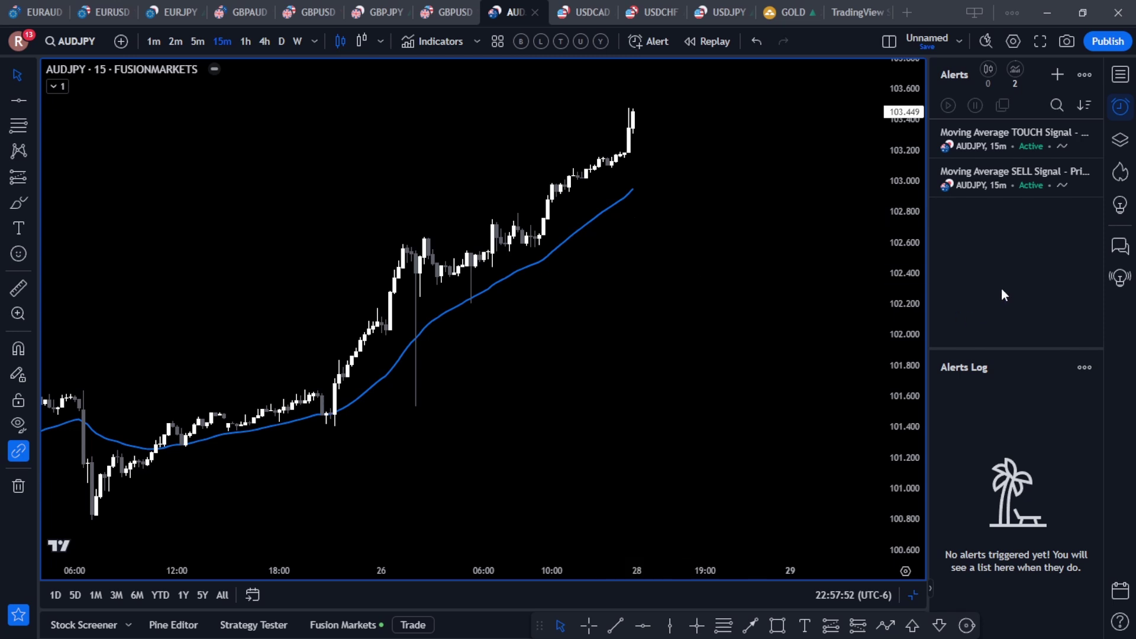
pyautogui.moveTo(927, 264); pyautogui.dragTo(843, 264)
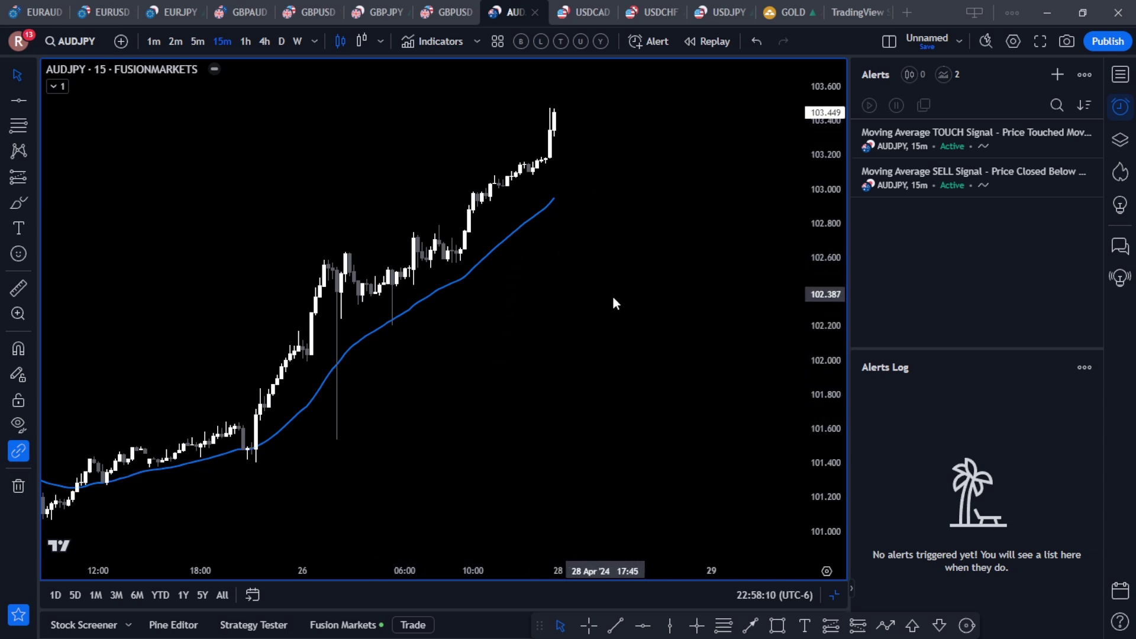
pyautogui.moveTo(848, 275); pyautogui.dragTo(927, 273)
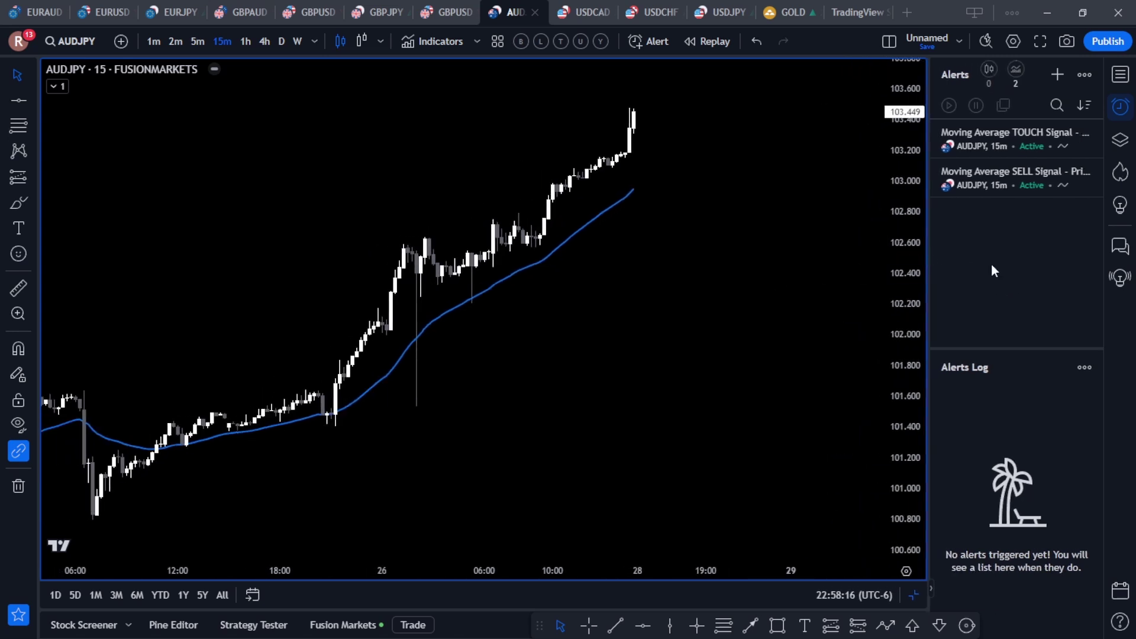